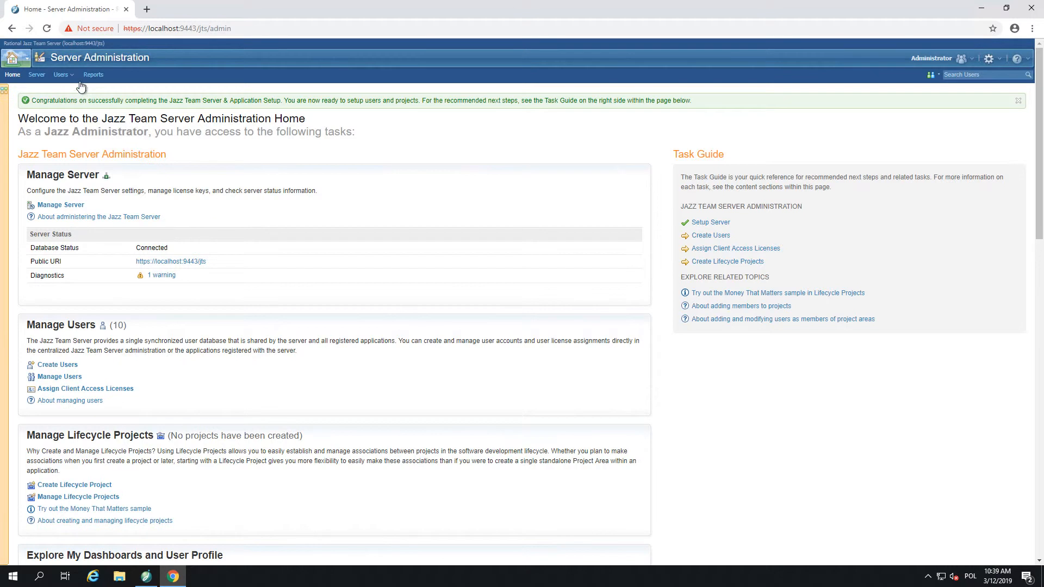
Start a new user and enter User1 as both the name and the user ID.
left_click(64, 77)
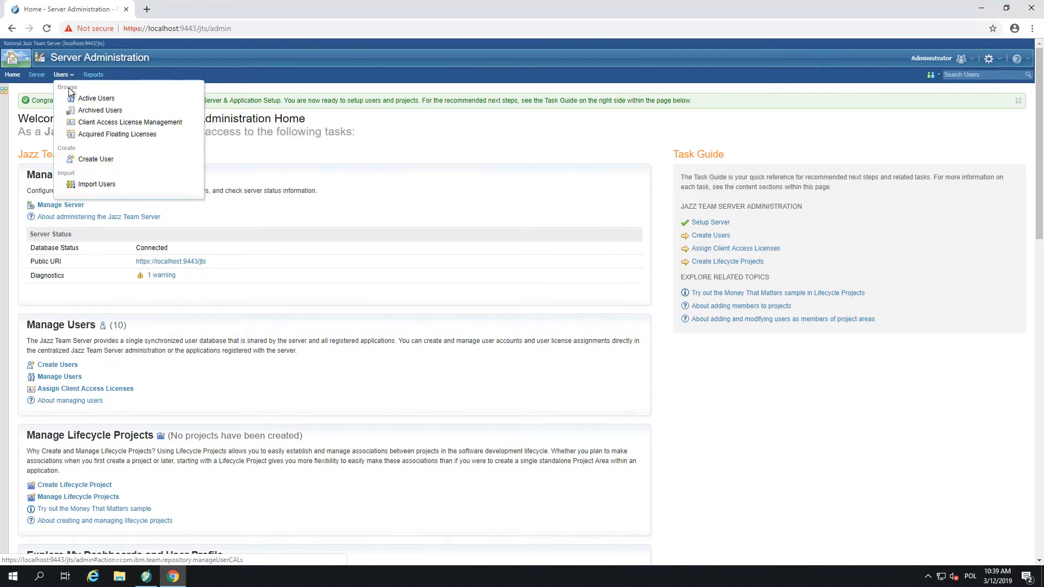
left_click(87, 160)
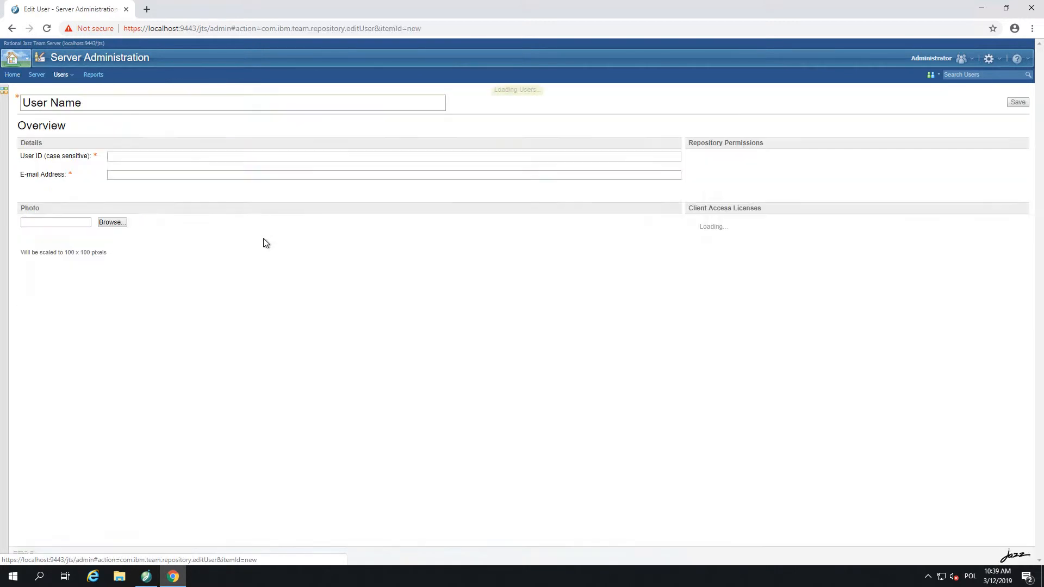
left_click_drag(138, 122, 74, 125)
type("User1")
key("ctrl+c")
left_click(138, 182)
key("ctrl+v")
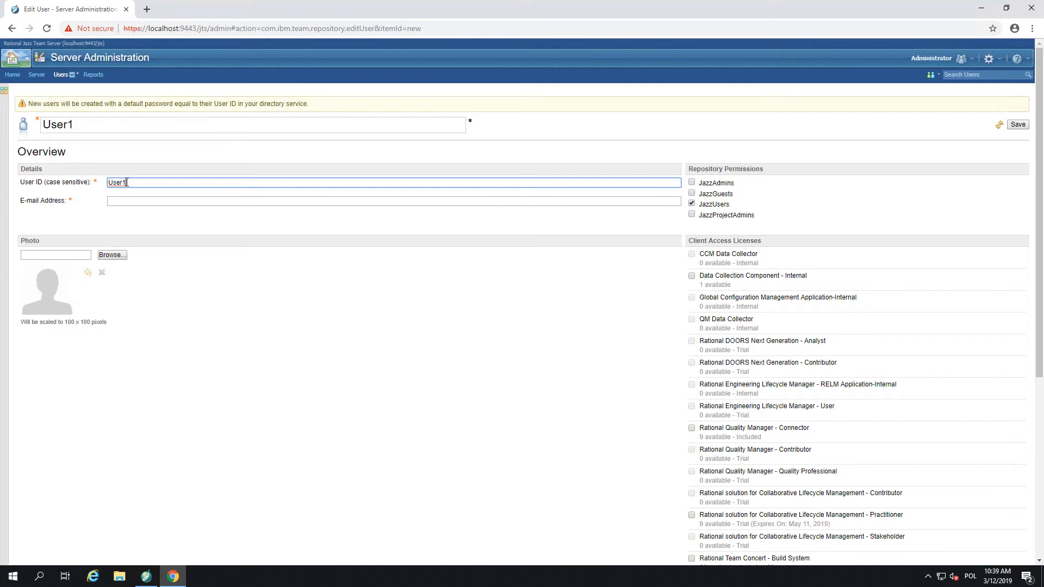
Fill in User1's e-mail address and review what the JazzUsers and JazzAdmins permissions grant.
left_click(135, 201)
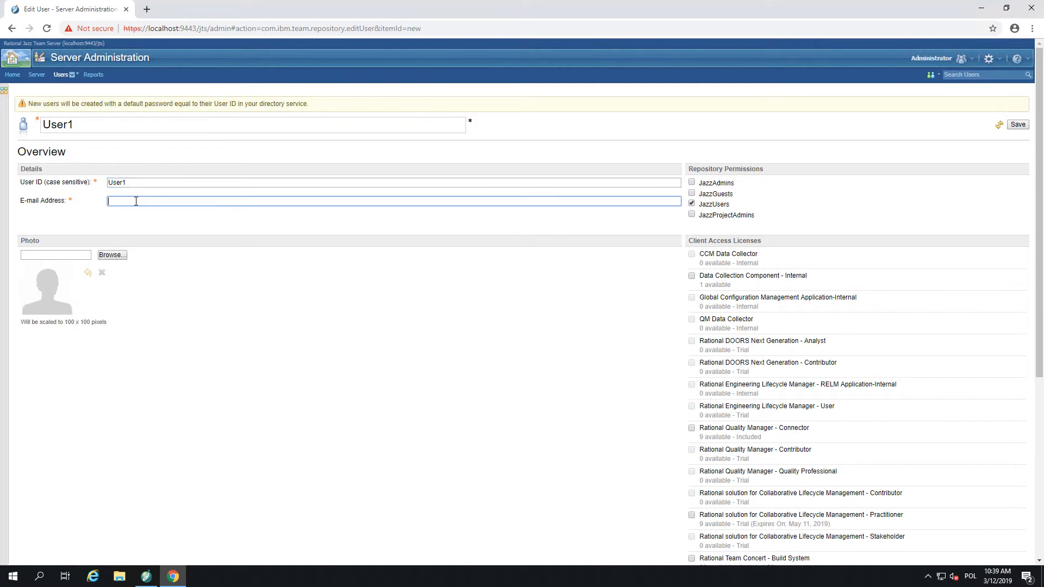
key("ctrl+v")
type("@reqpro.com")
double_click(712, 205)
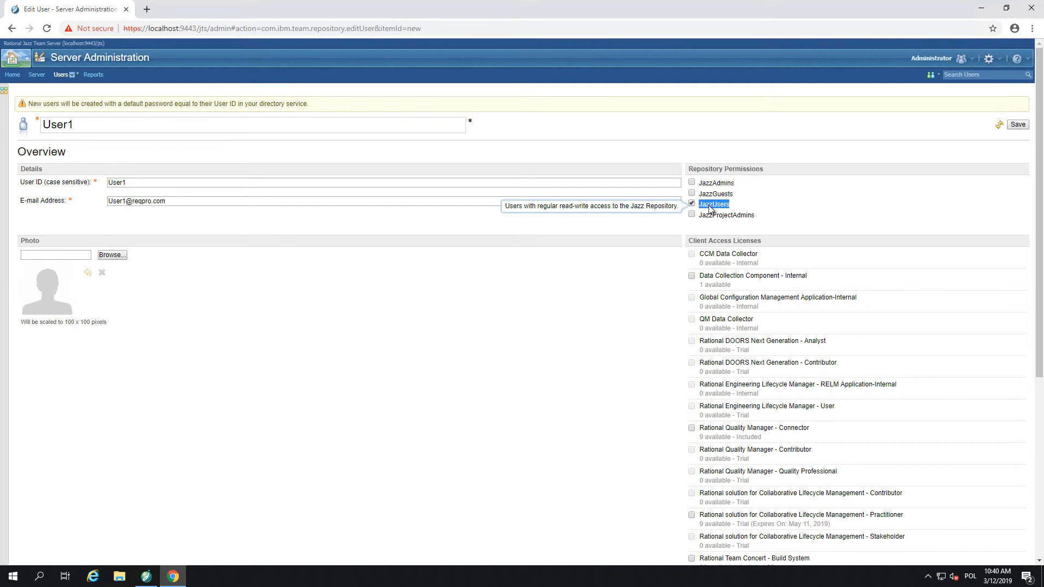
left_click_drag(738, 187, 699, 188)
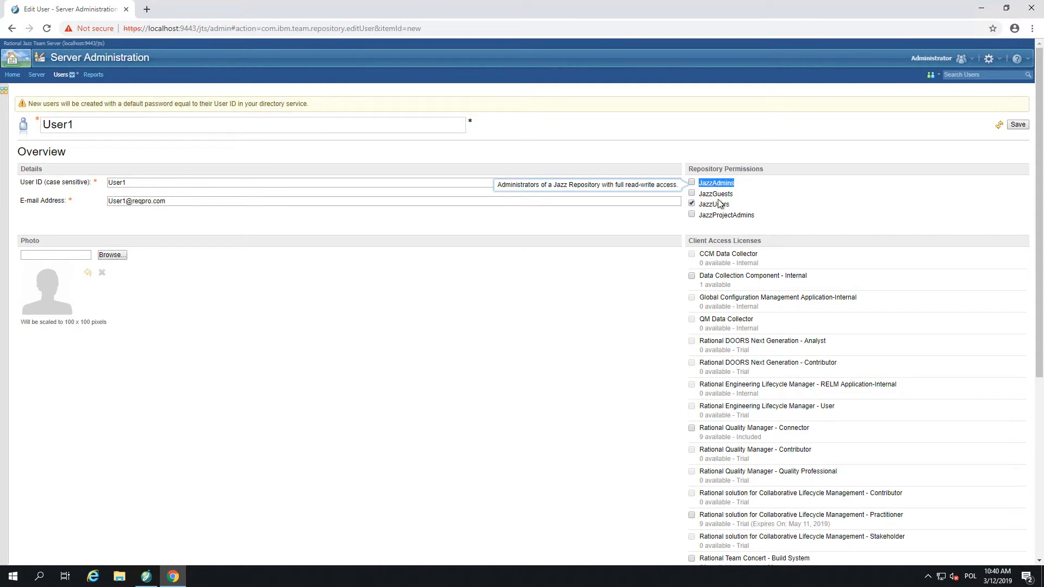
Tick the Collaborative Lifecycle Management Practitioner license for User1 and save the new user.
scroll(748, 272, "down", 3)
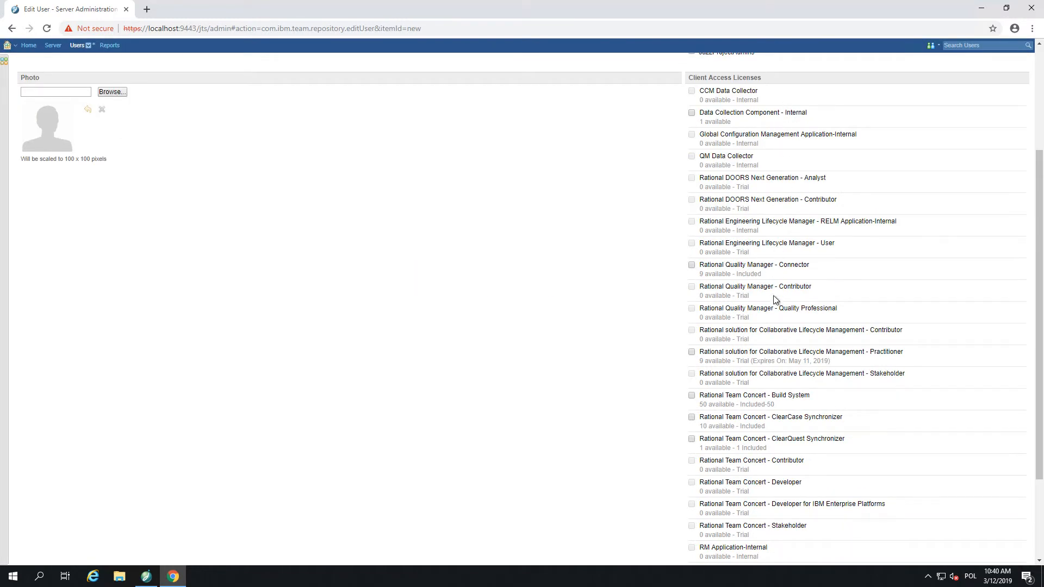
left_click(704, 355)
left_click(692, 352)
left_click(691, 351)
scroll(477, 310, "up", 3)
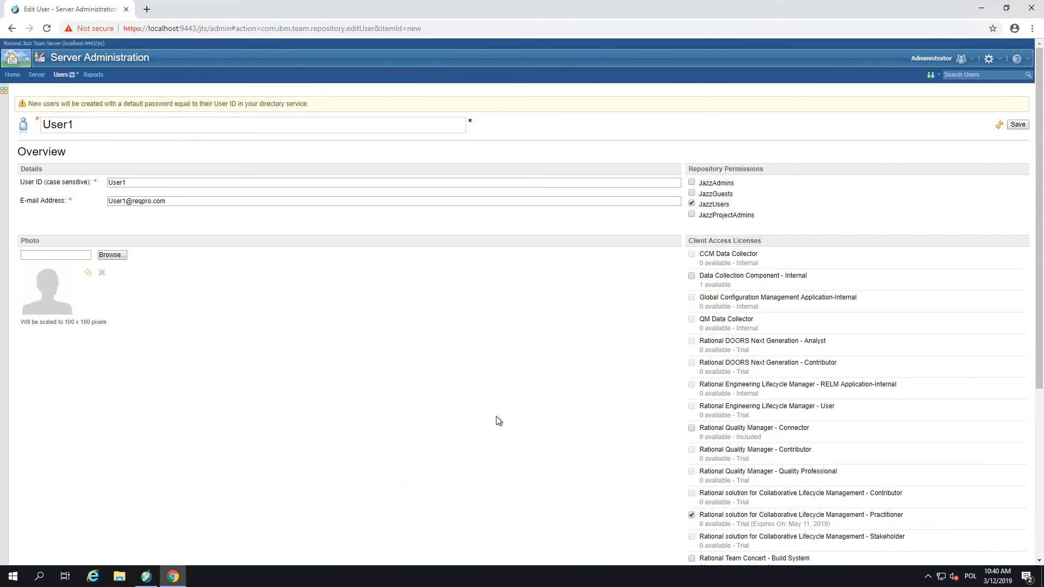
left_click(1018, 125)
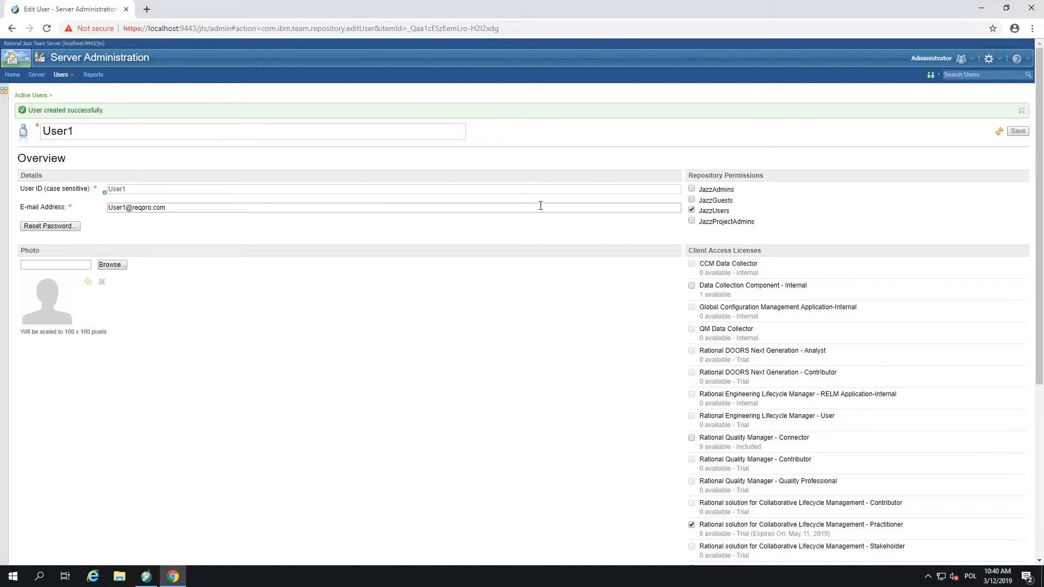
left_click(1032, 29)
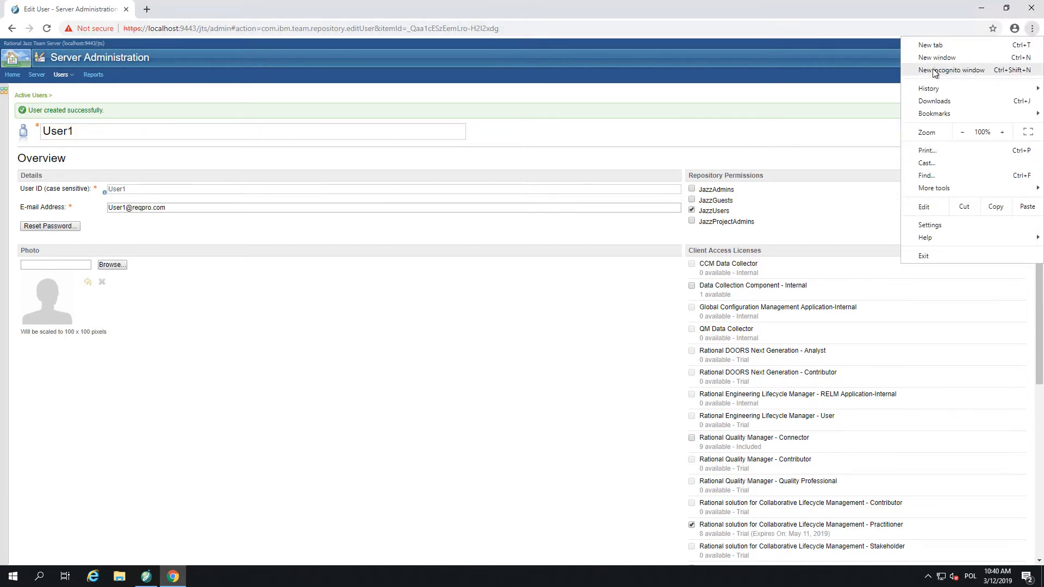
left_click(935, 71)
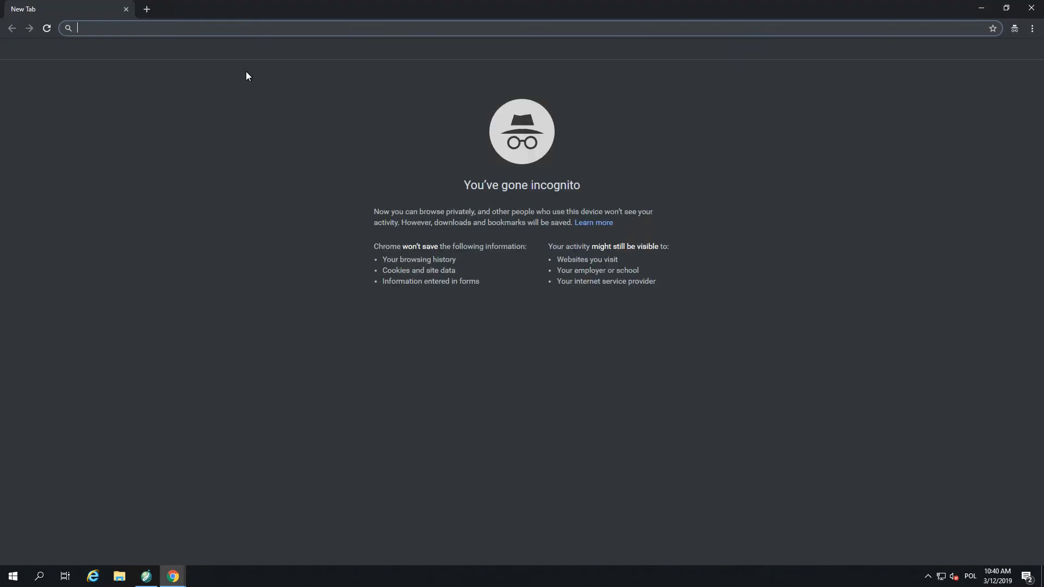
double_click(207, 11)
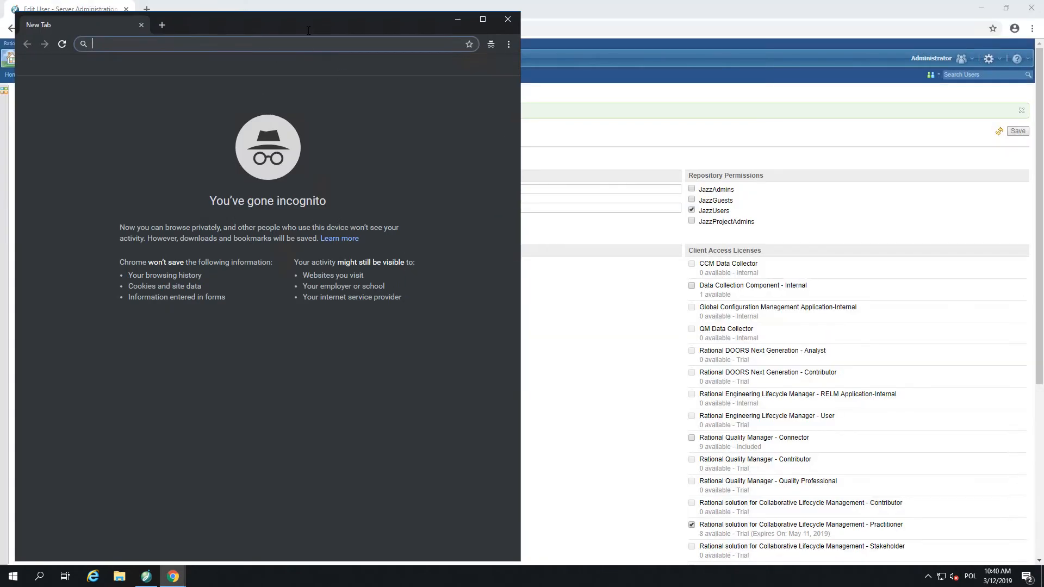
left_click_drag(380, 23, 638, 46)
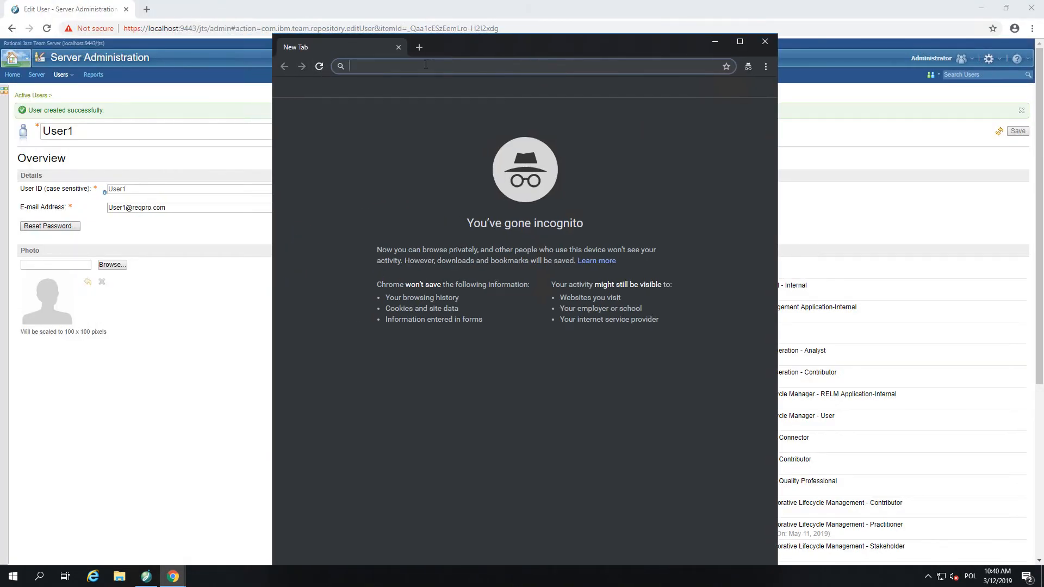
type("https:")
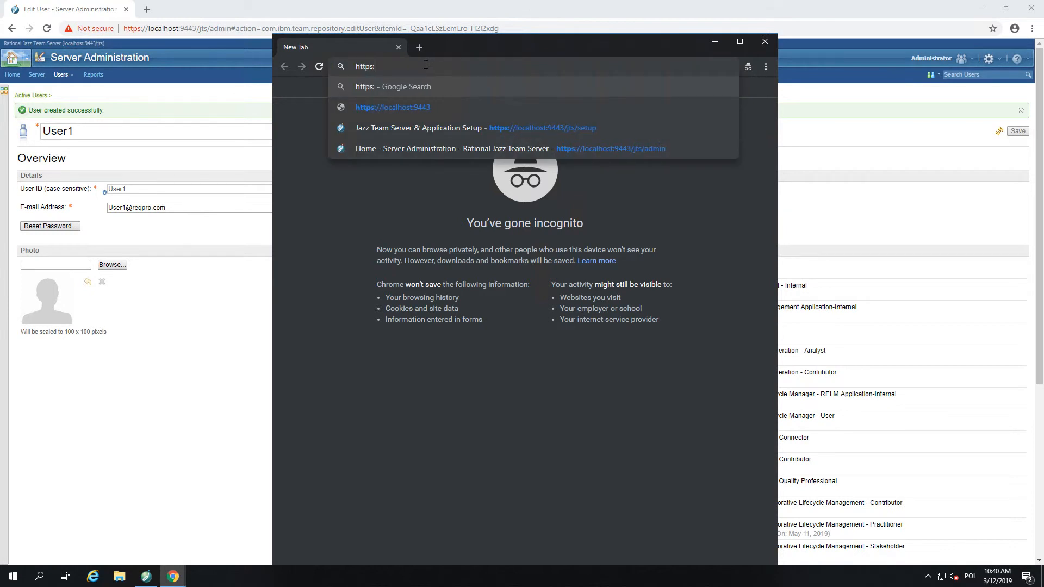
type("//localho")
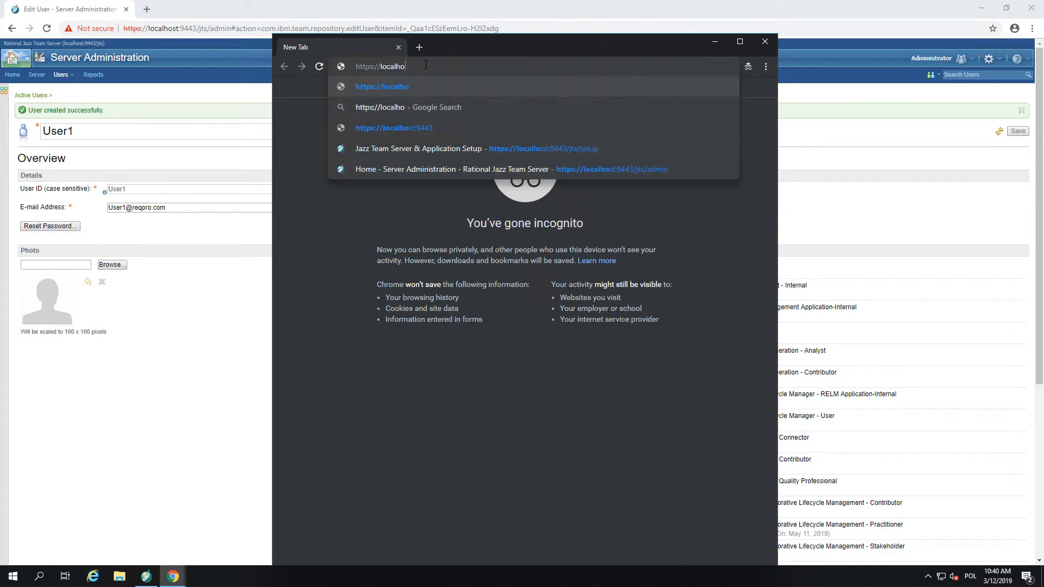
type("st:9443/jts/admin")
key("Return")
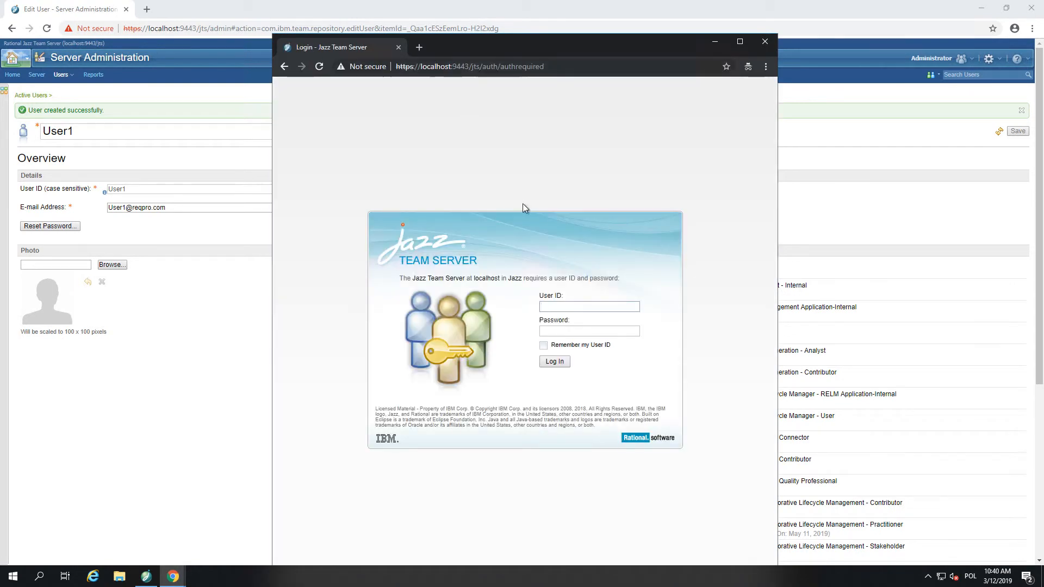
type("User1User1")
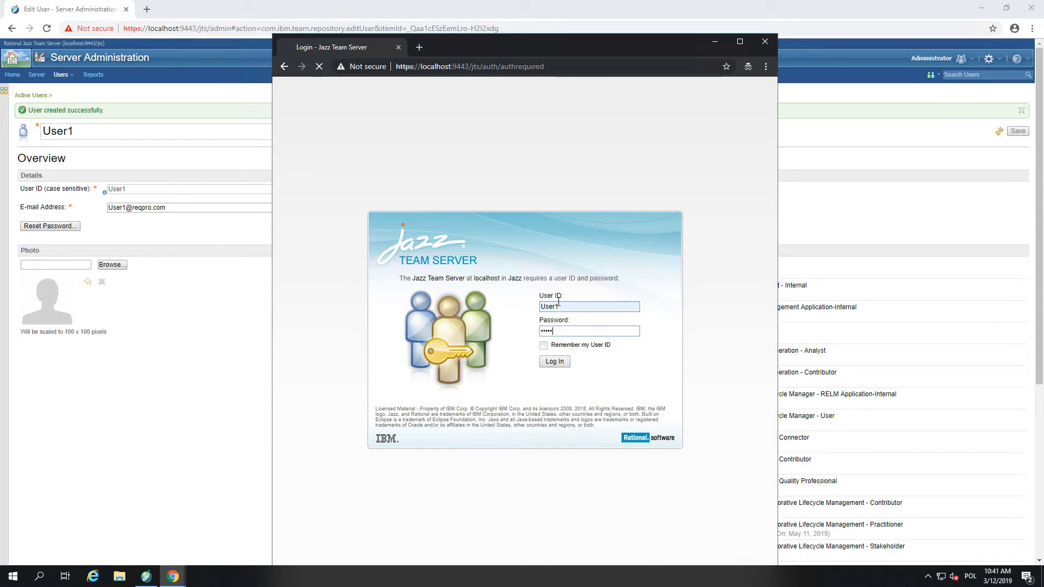
key("Return")
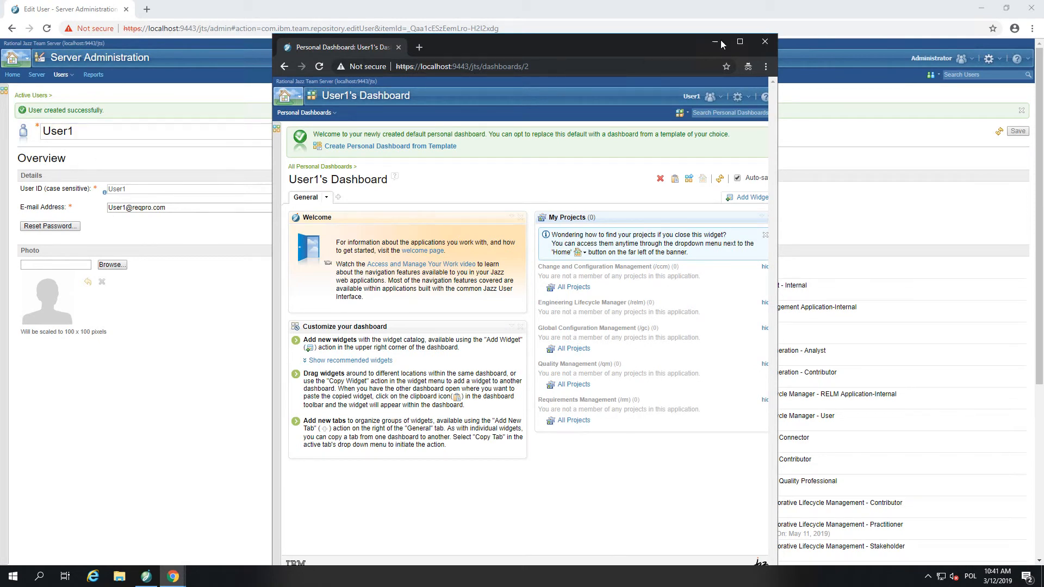
left_click(764, 42)
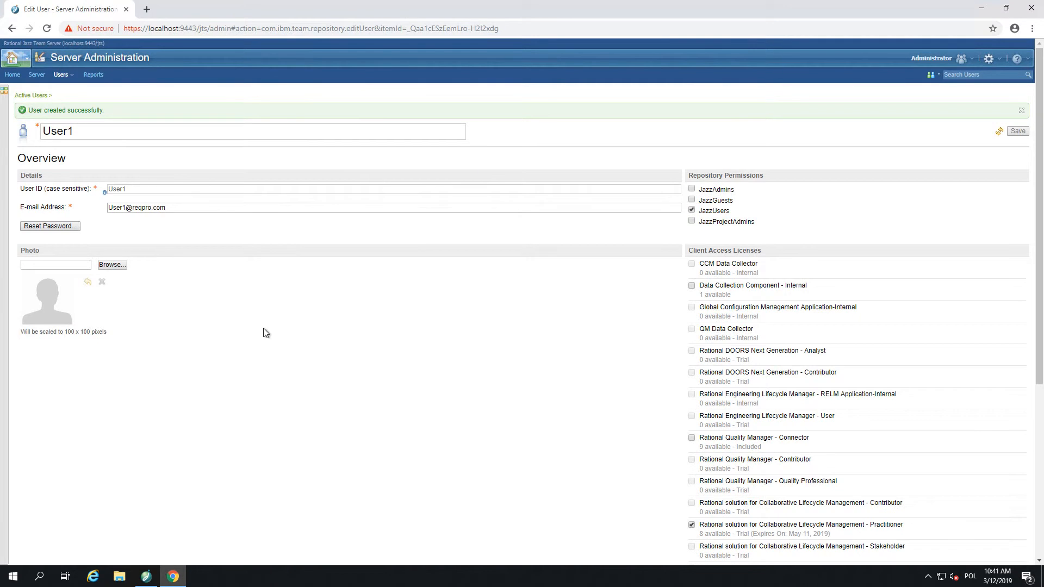
Check the Users menu and the 8 available Practitioner licenses, then bring up the gear administration menu.
left_click(64, 76)
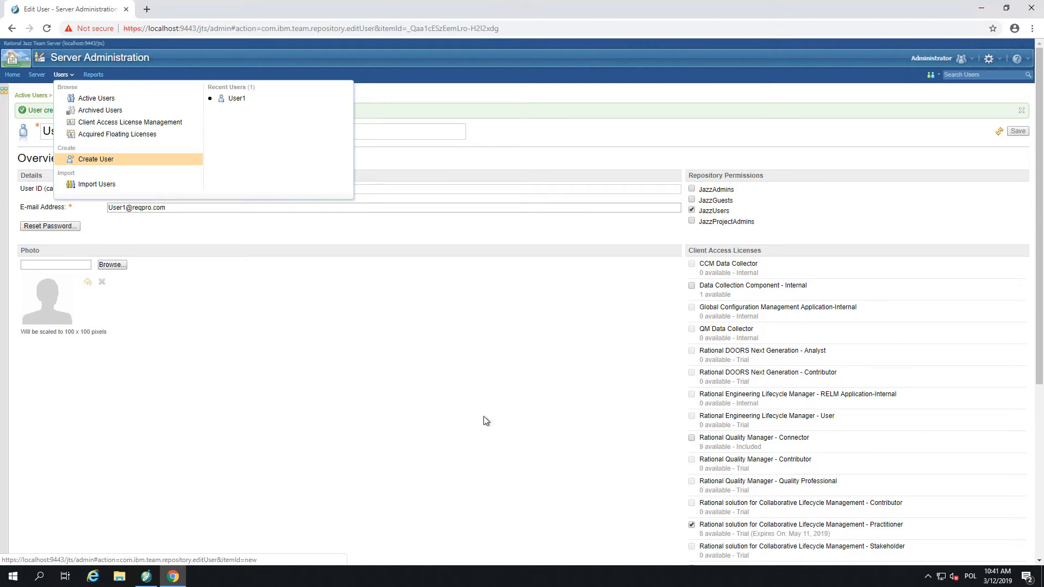
left_click(571, 440)
left_click_drag(699, 534, 732, 534)
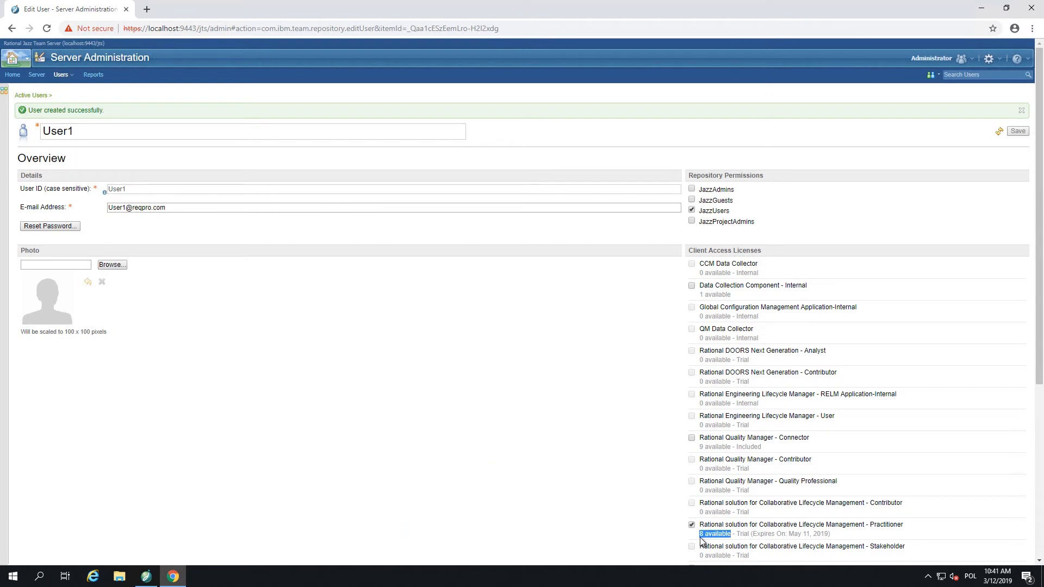
left_click(558, 436)
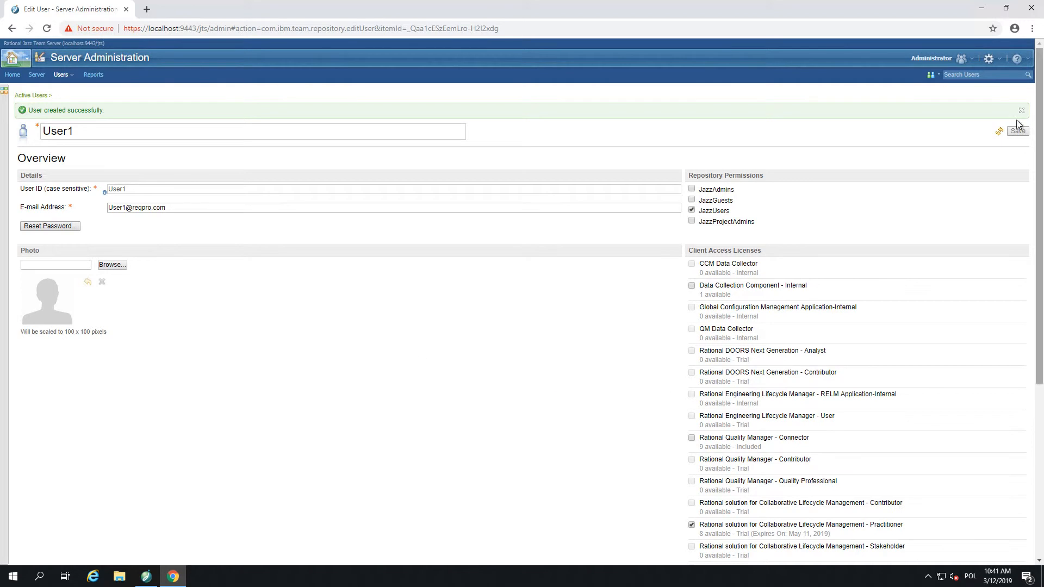
left_click(990, 60)
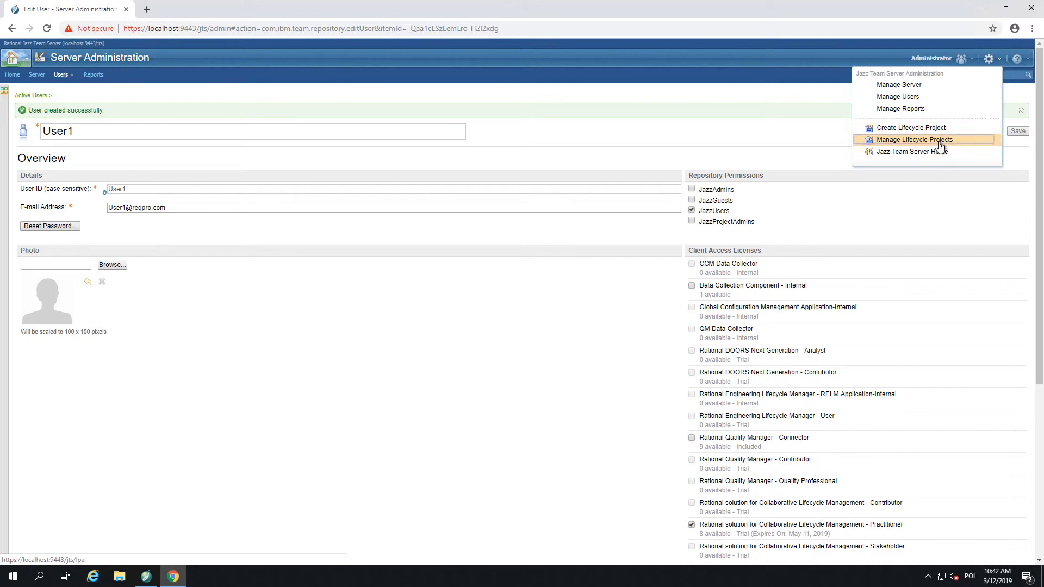
Go to Manage Lifecycle Projects and switch to the Sample page.
left_click(940, 145)
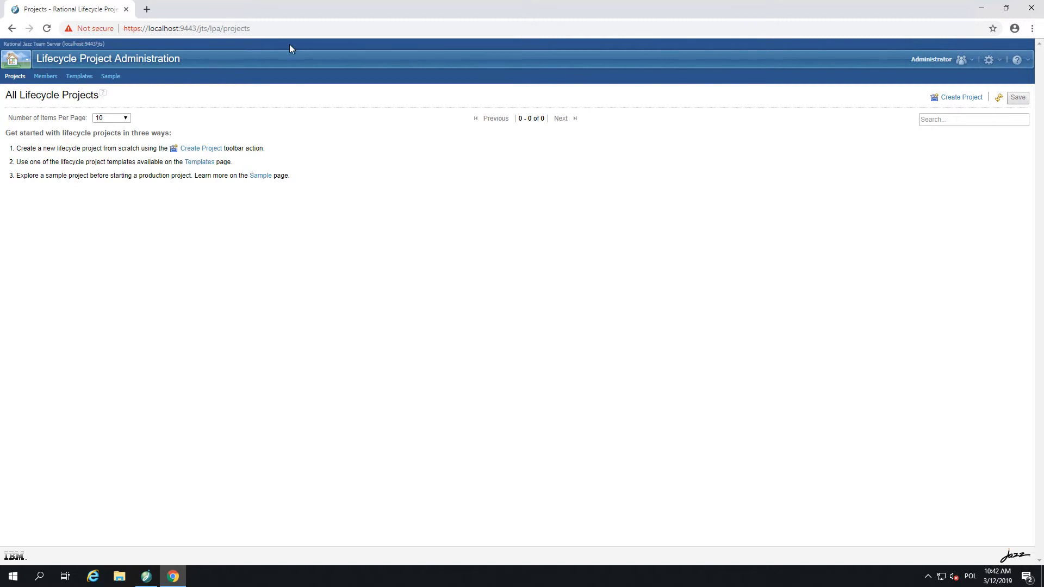
left_click(109, 77)
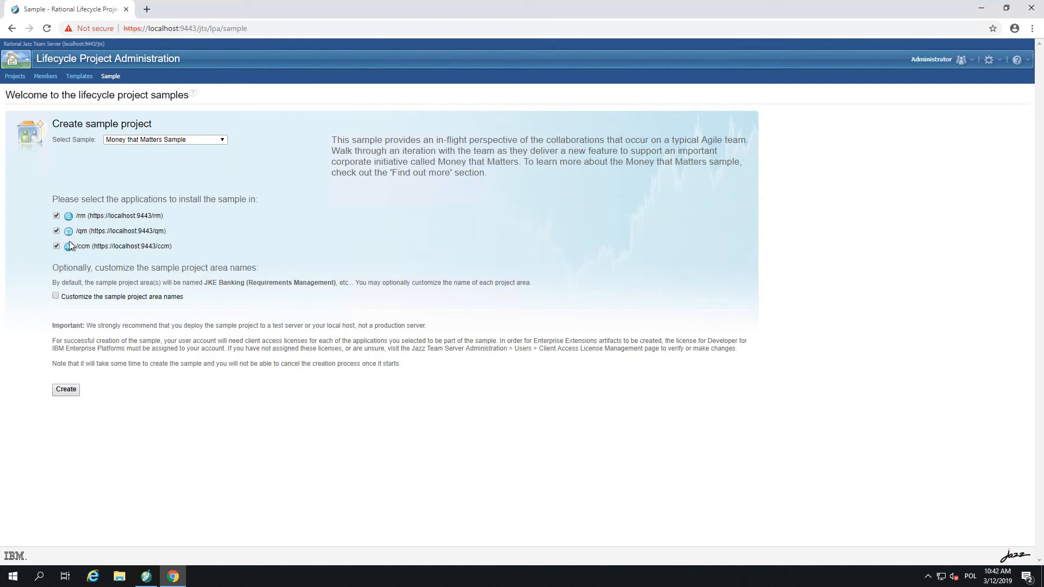
Create the Money that Matters sample, acknowledging the deployment warning in Confirm Sample Creation.
left_click(67, 390)
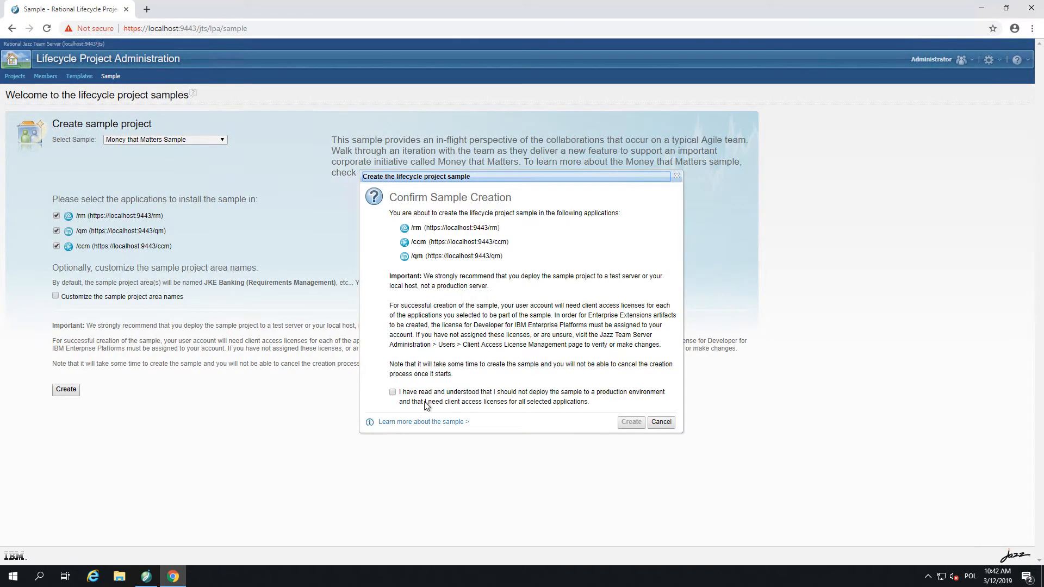
left_click(392, 392)
left_click(641, 422)
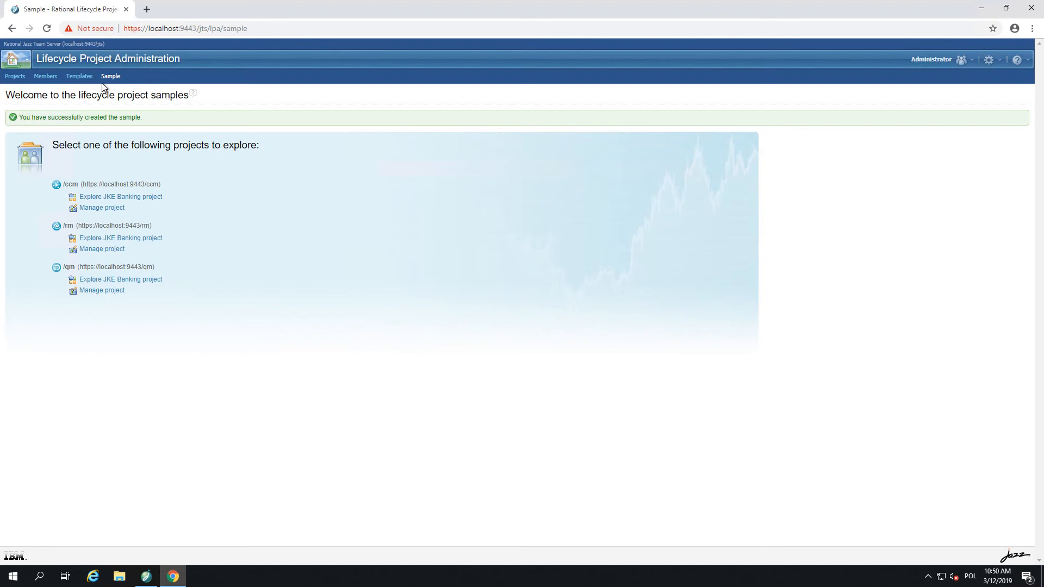
Switch to the Members page for Money that Matters Sample and open Add Members.
left_click(48, 77)
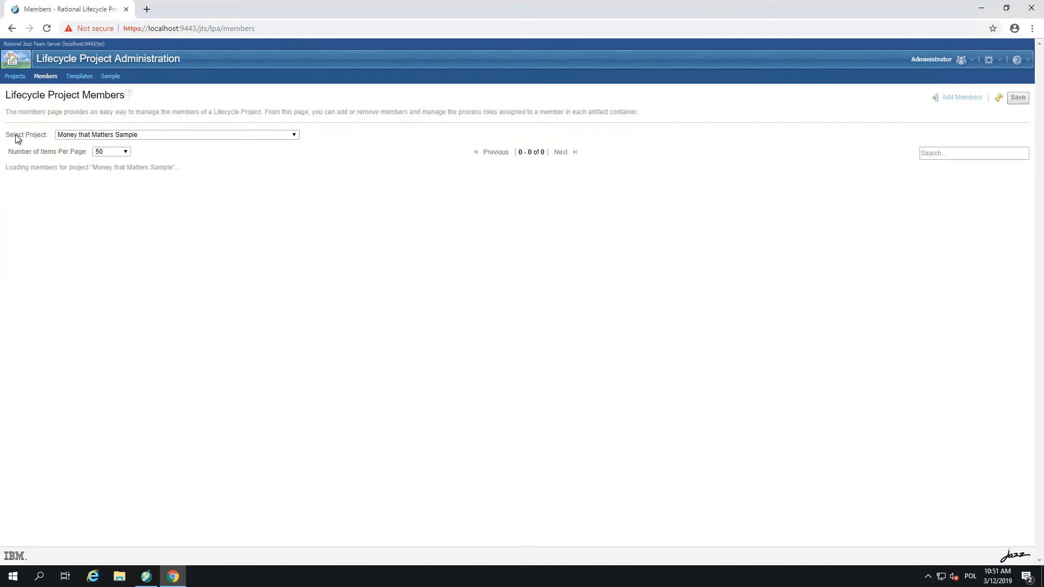
left_click_drag(5, 135, 32, 135)
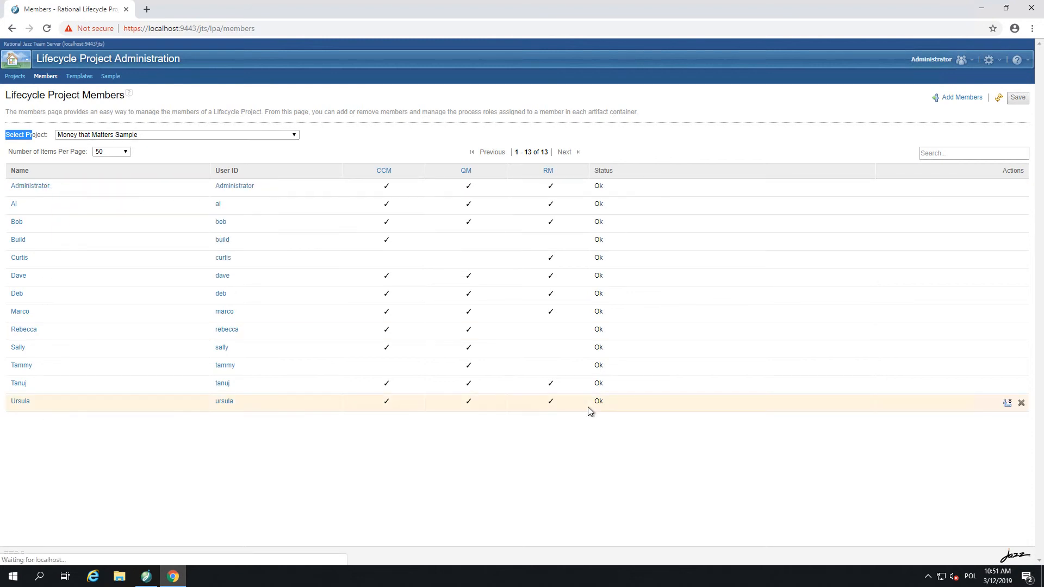
left_click(958, 97)
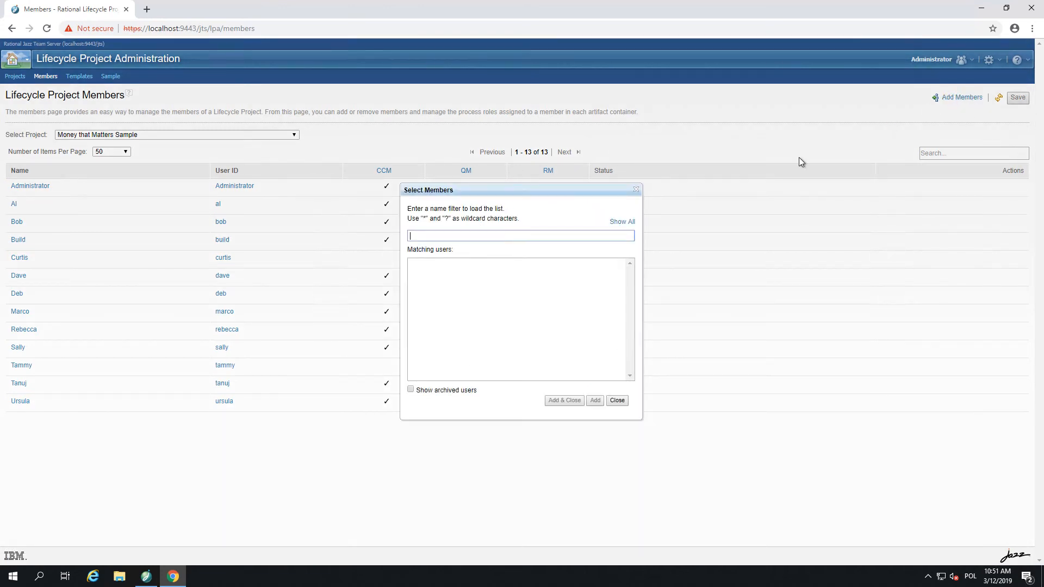
Filter for User1, add and save it as a project member, then expand its member details.
type("User1")
left_click(435, 263)
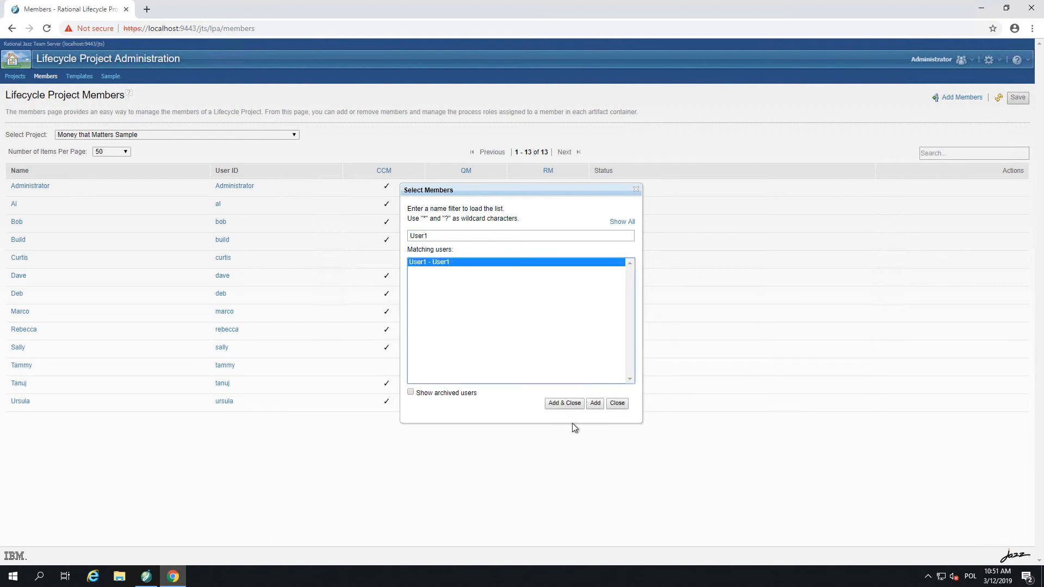
left_click(568, 407)
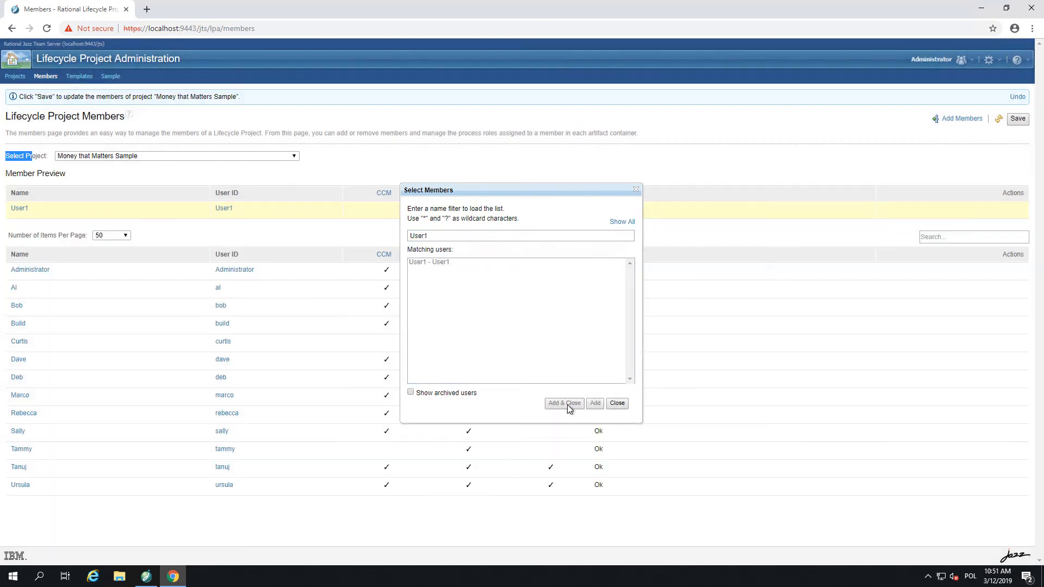
left_click(1017, 119)
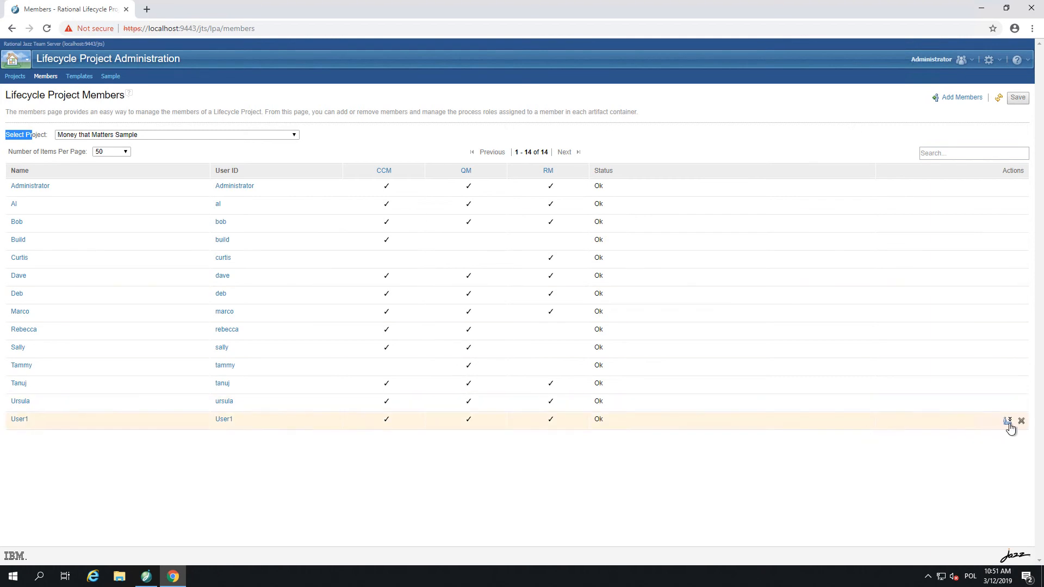
left_click(1006, 421)
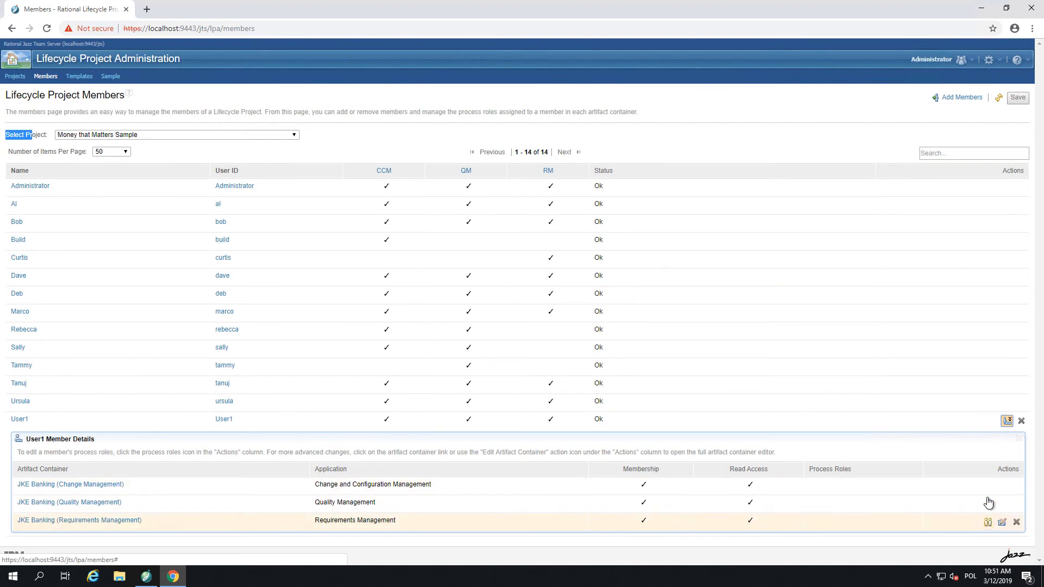
Move Product Owner, Scrum Master, Team Member and Stakeholder into User1's Change Management selected roles.
left_click(988, 488)
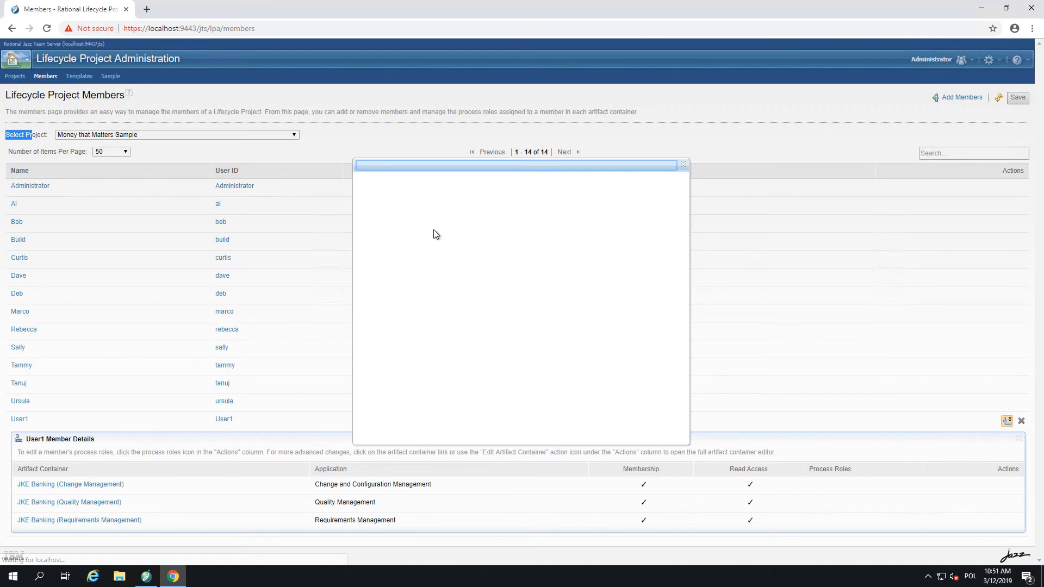
left_click_drag(383, 221, 388, 265)
left_click(511, 249)
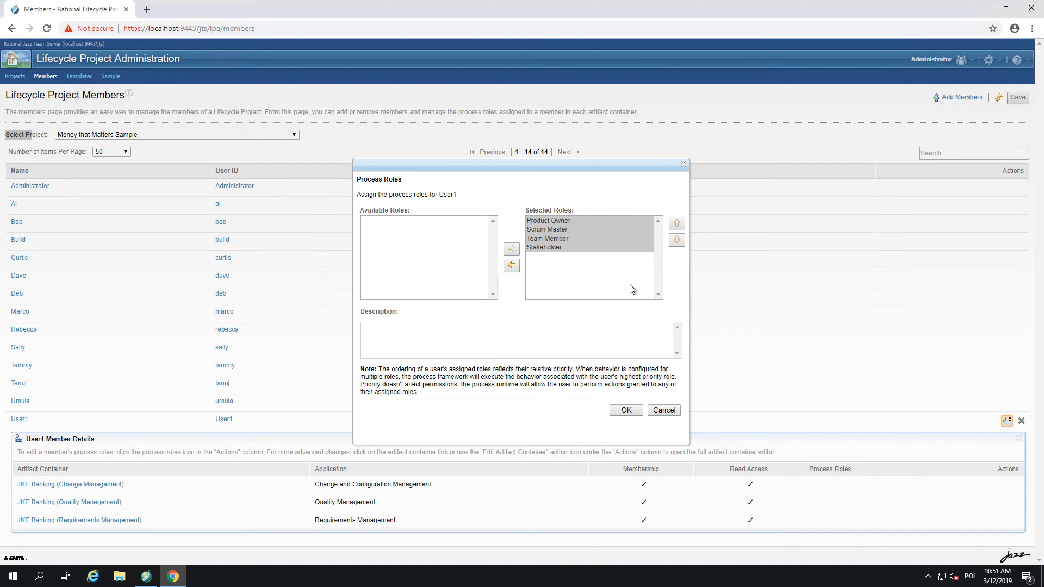
left_click(628, 410)
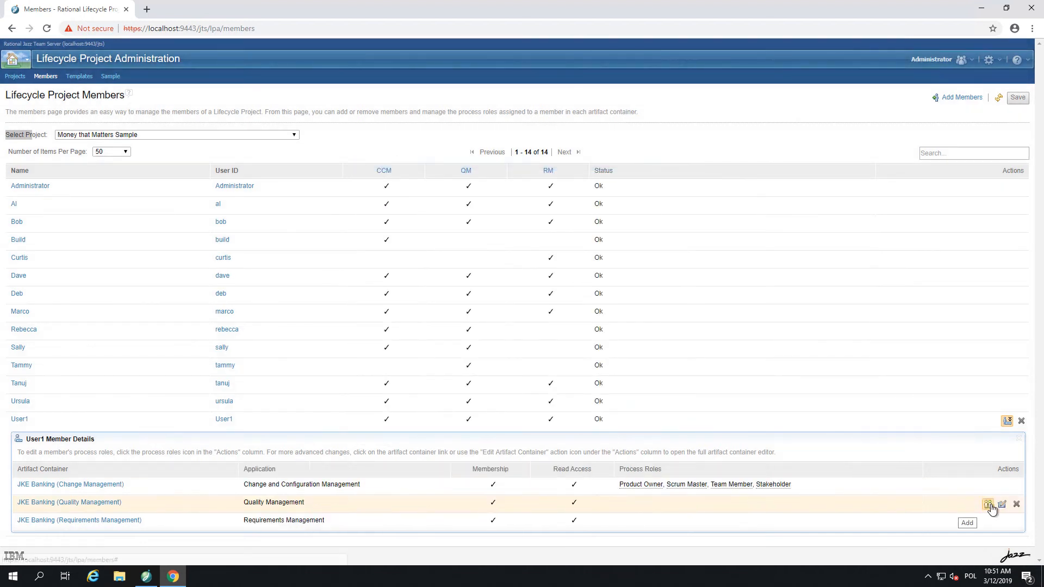
Give User1 Test Team Member, Test Team Contributor and Data Migration Administrator in Quality Management.
left_click(988, 505)
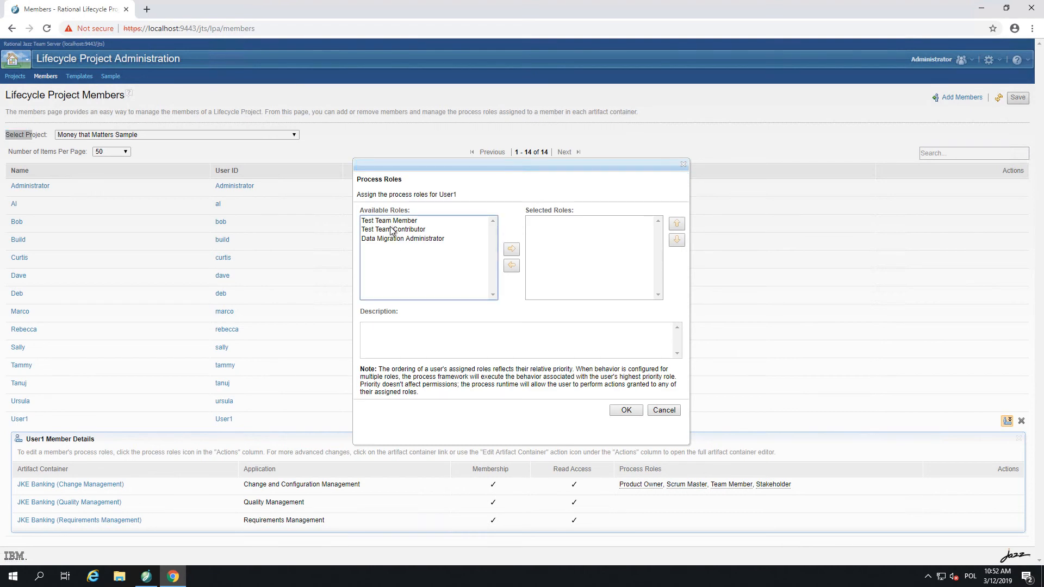
left_click_drag(391, 226, 490, 256)
left_click(511, 249)
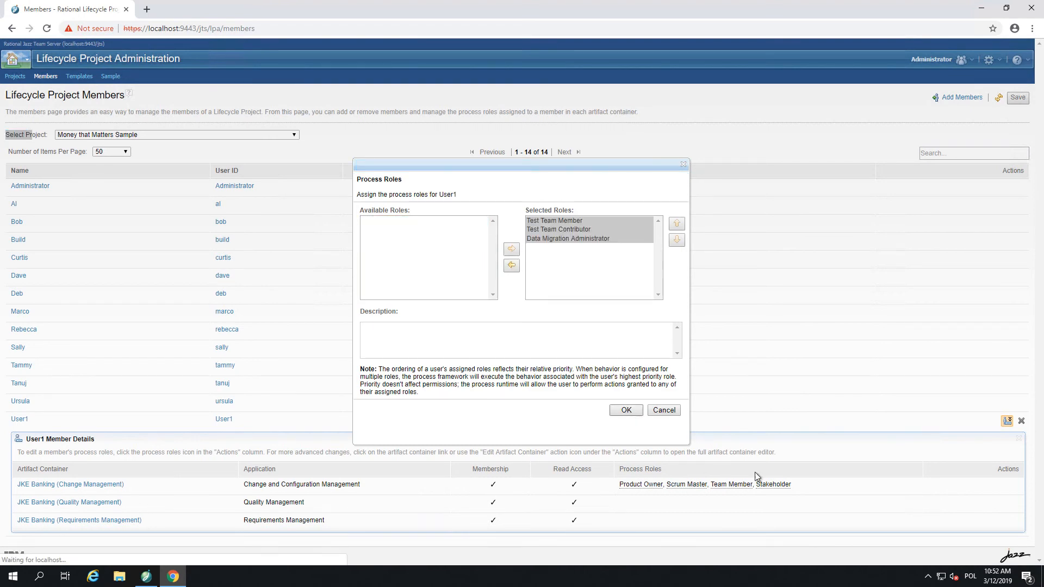
left_click(985, 520)
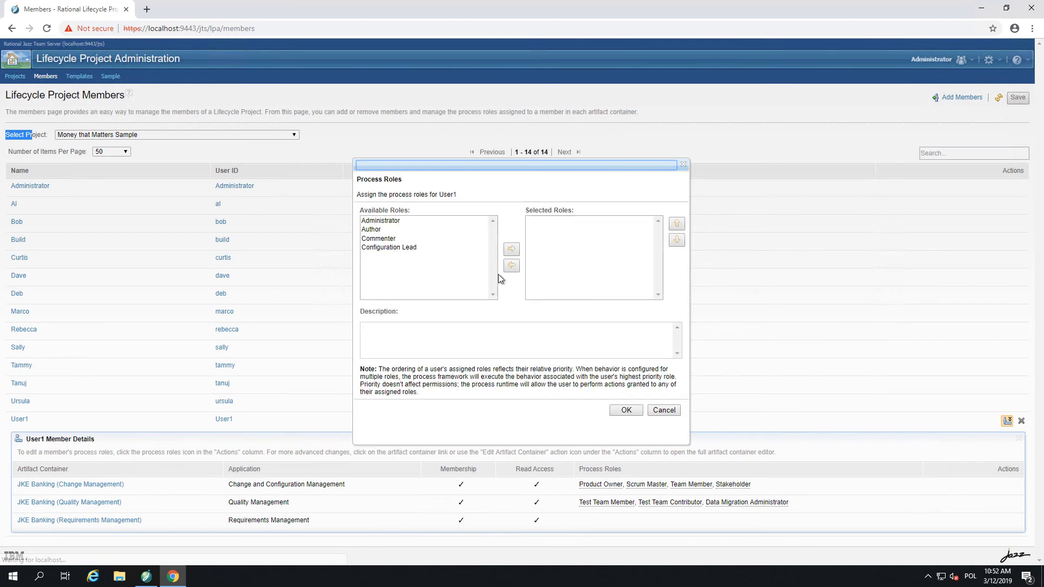
Give User1 Administrator through Configuration Lead roles in Requirements Management.
left_click(403, 222)
left_click(405, 247, "shift")
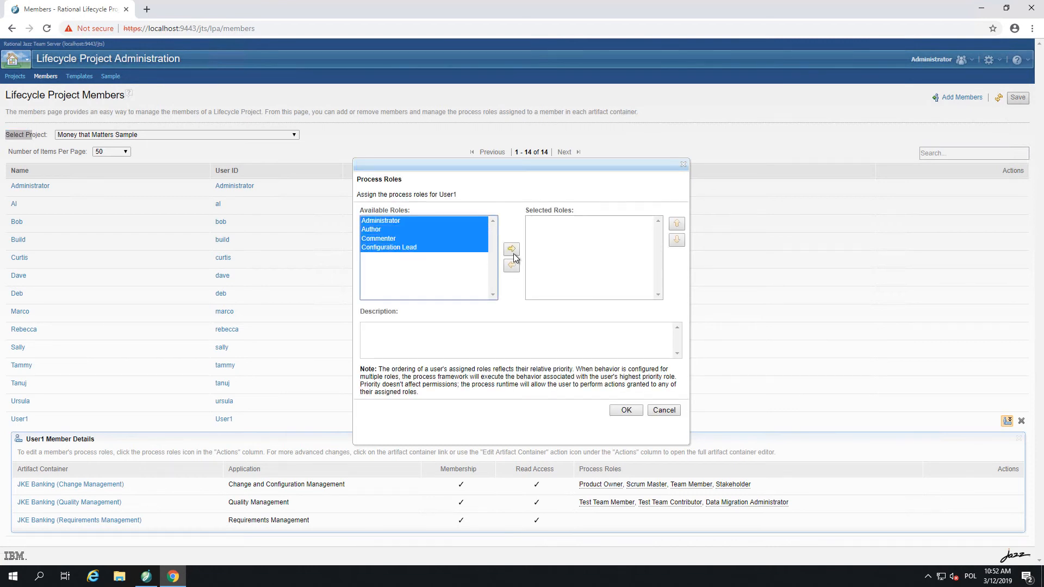
left_click(512, 249)
left_click(635, 412)
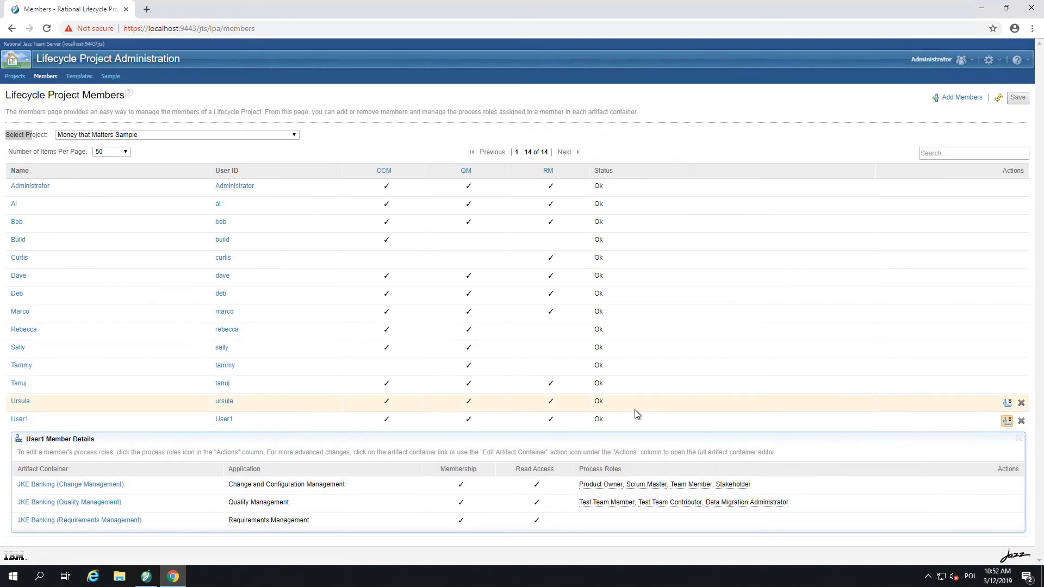
Expand Administrator's details and assign the three remaining Change Management roles.
left_click(1007, 189)
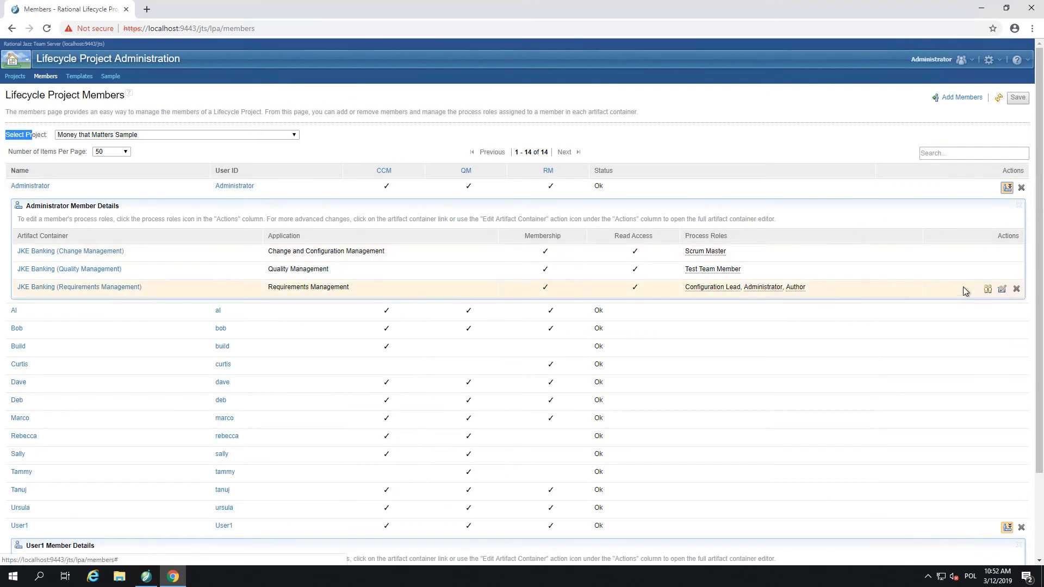
left_click(988, 258)
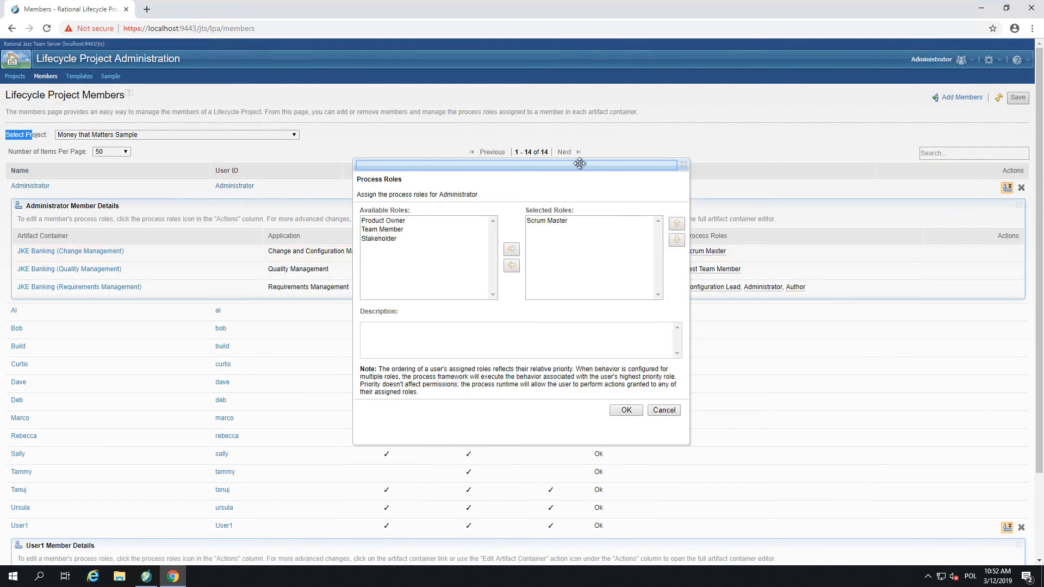
left_click_drag(409, 220, 405, 255)
left_click(511, 250)
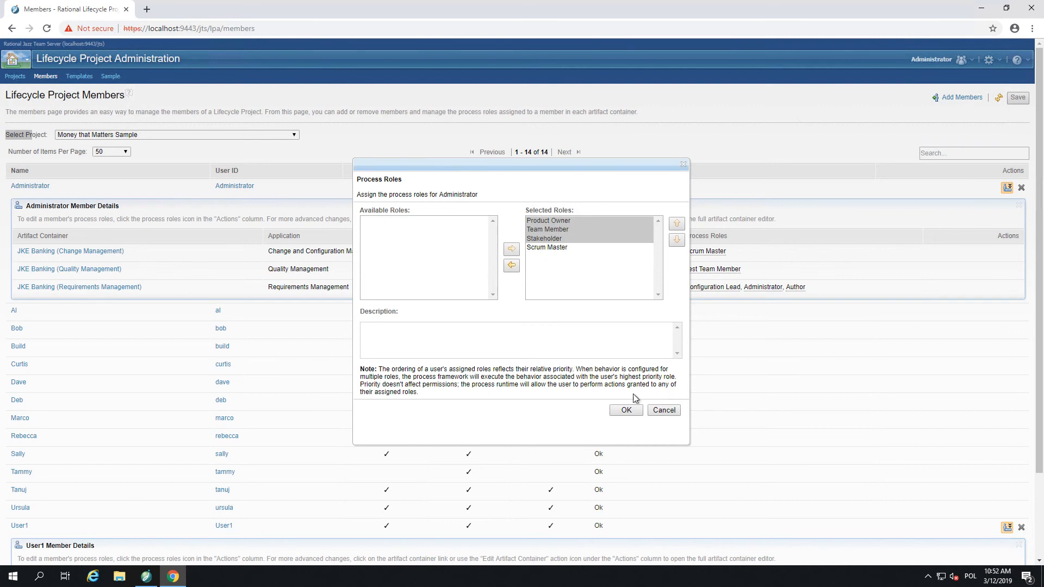
left_click(627, 410)
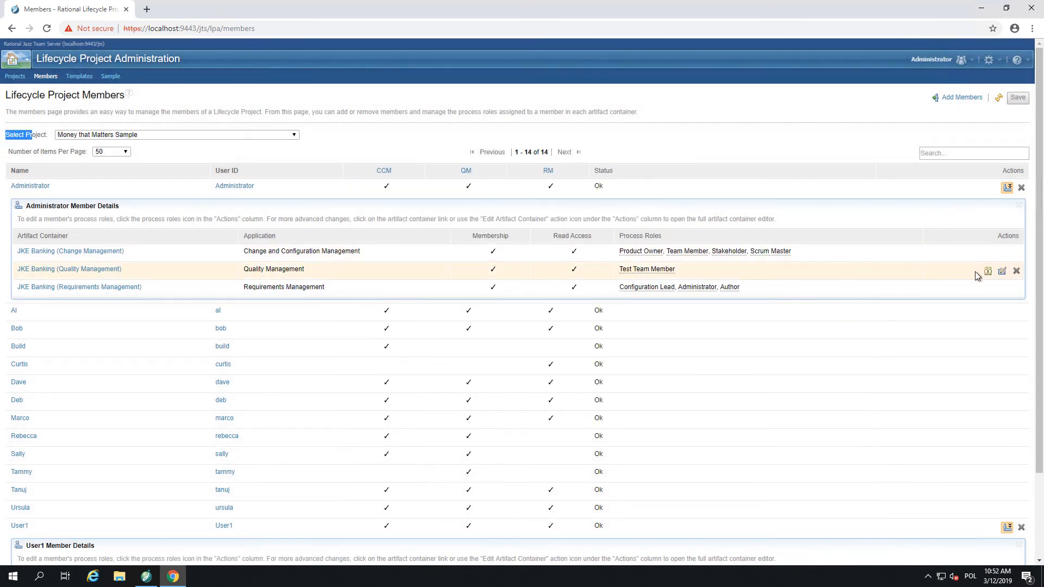
Assign Administrator Test Team Contributor and Data Migration Administrator in Quality Management and save.
left_click(988, 270)
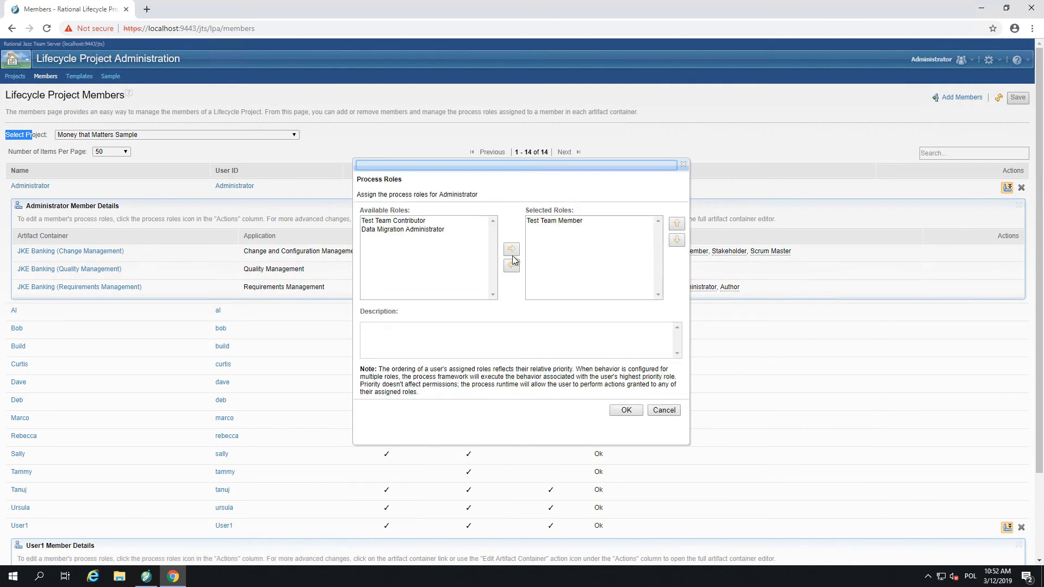
left_click_drag(428, 224, 489, 238)
left_click(511, 249)
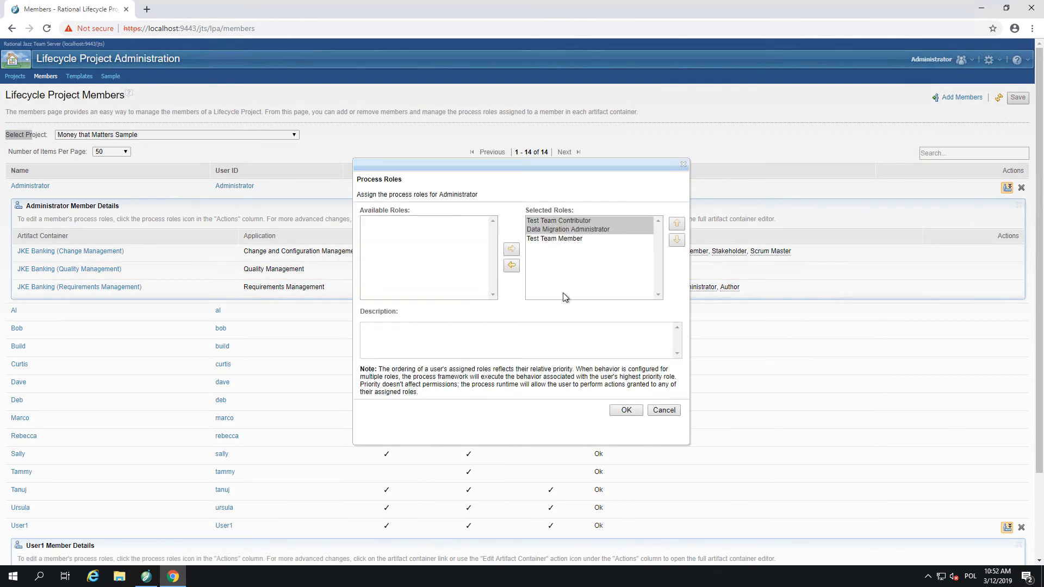
left_click(625, 410)
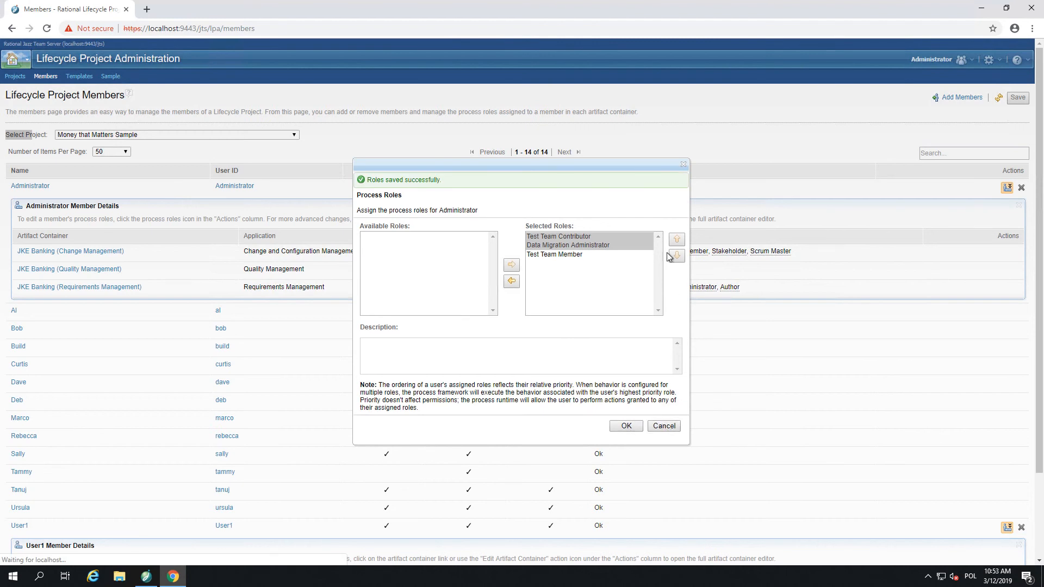
left_click(684, 166)
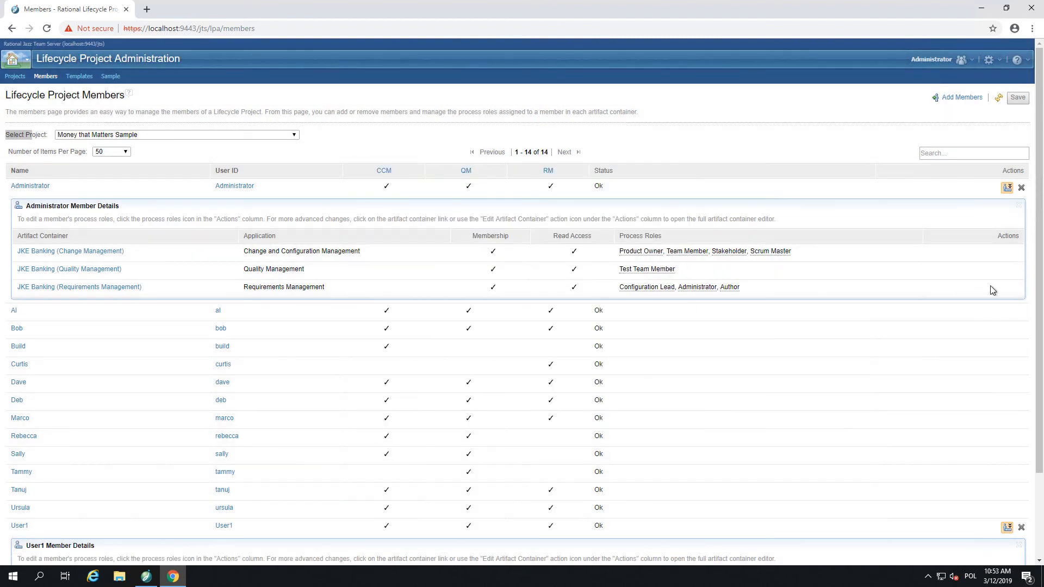
Collapse the Administrator's member details to review User1's roles, then open the applications menu.
mouse_move(988, 291)
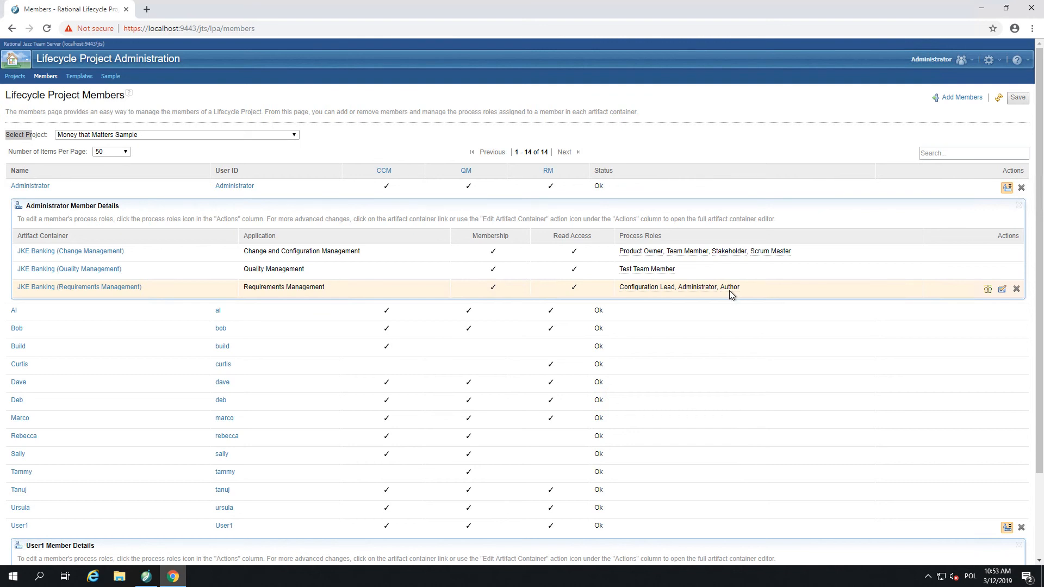
mouse_move(729, 290)
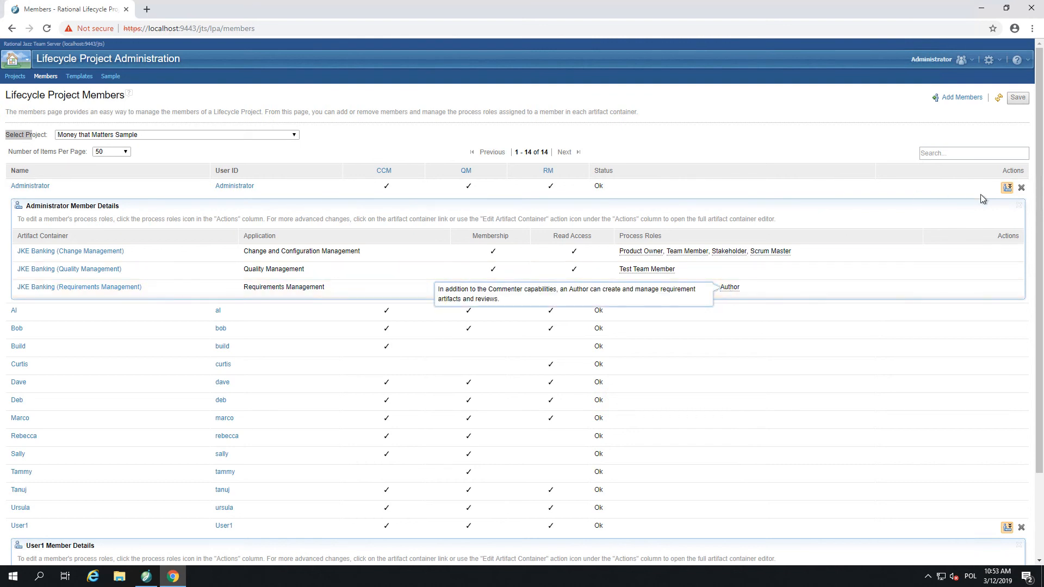
left_click(1018, 207)
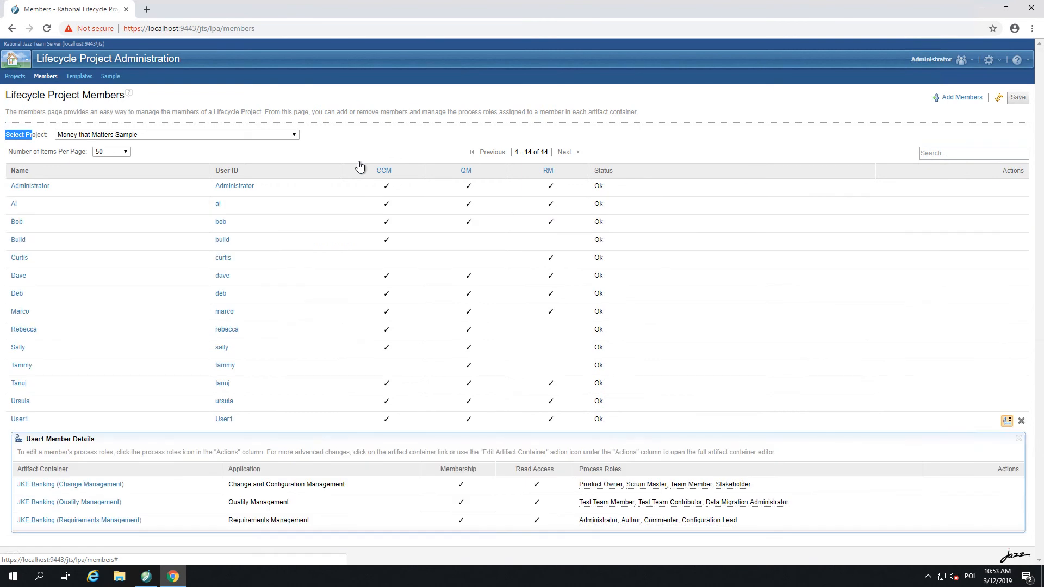
left_click(27, 60)
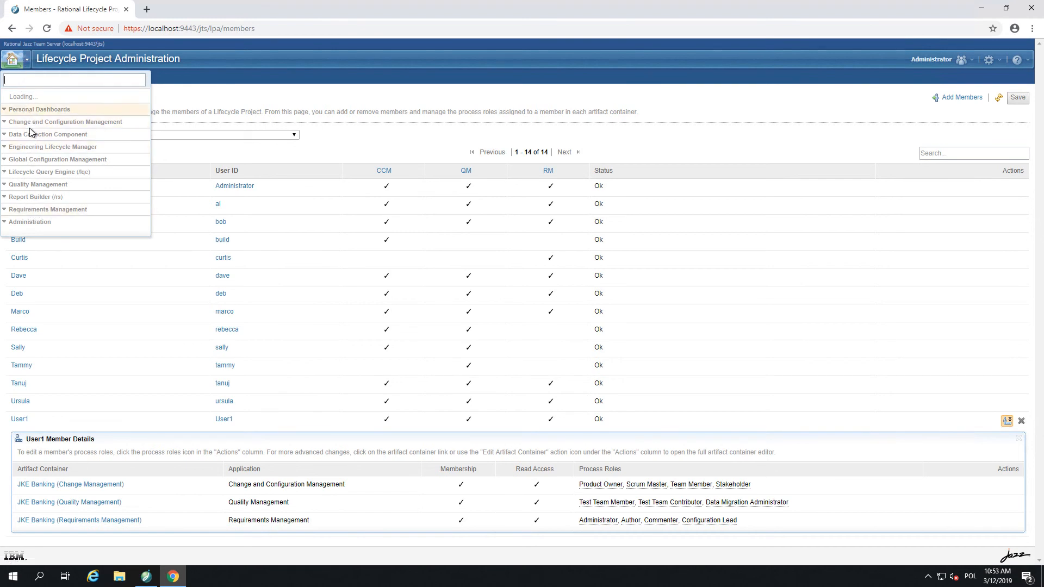
Compare My Projects and All Projects for Requirements and Global Configuration Management, then open the gear menu.
left_click(6, 211)
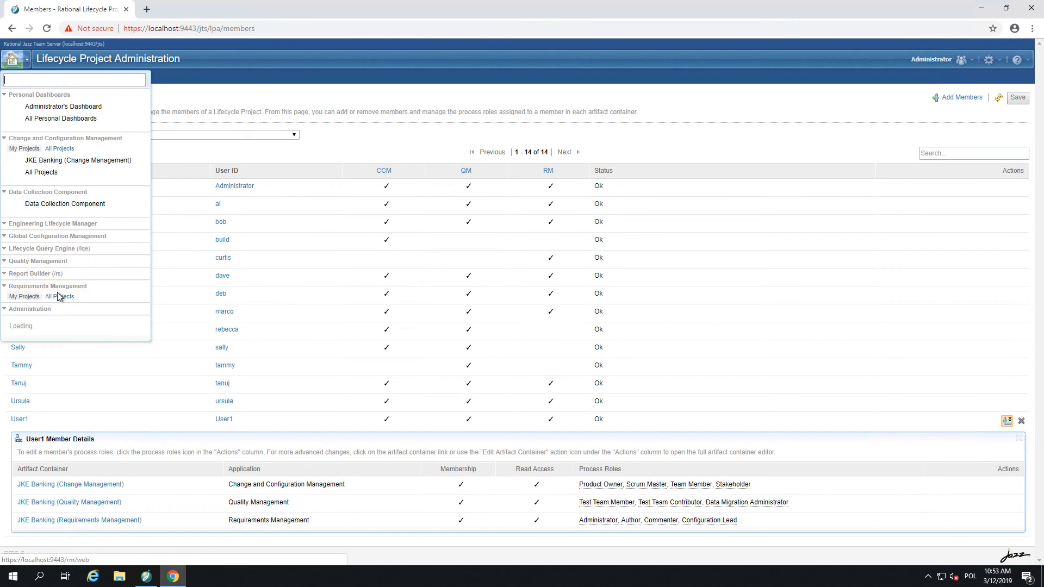
left_click(60, 297)
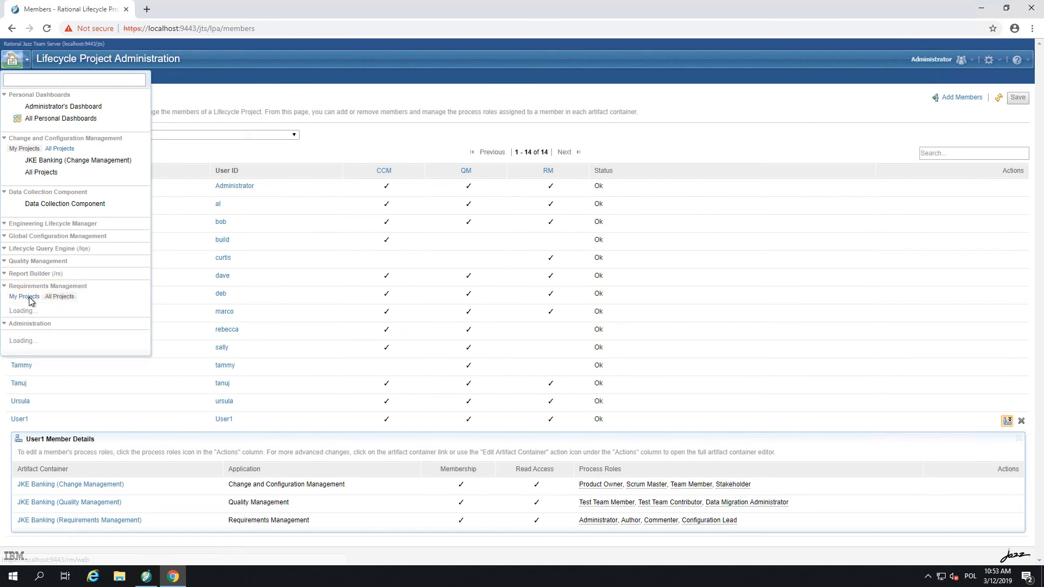
left_click(30, 299)
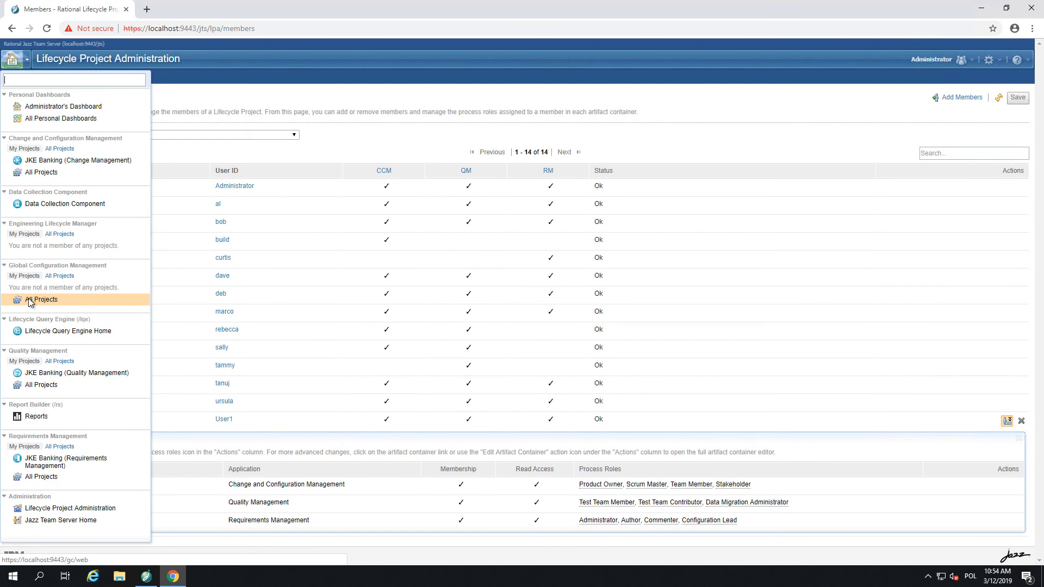
left_click(33, 300)
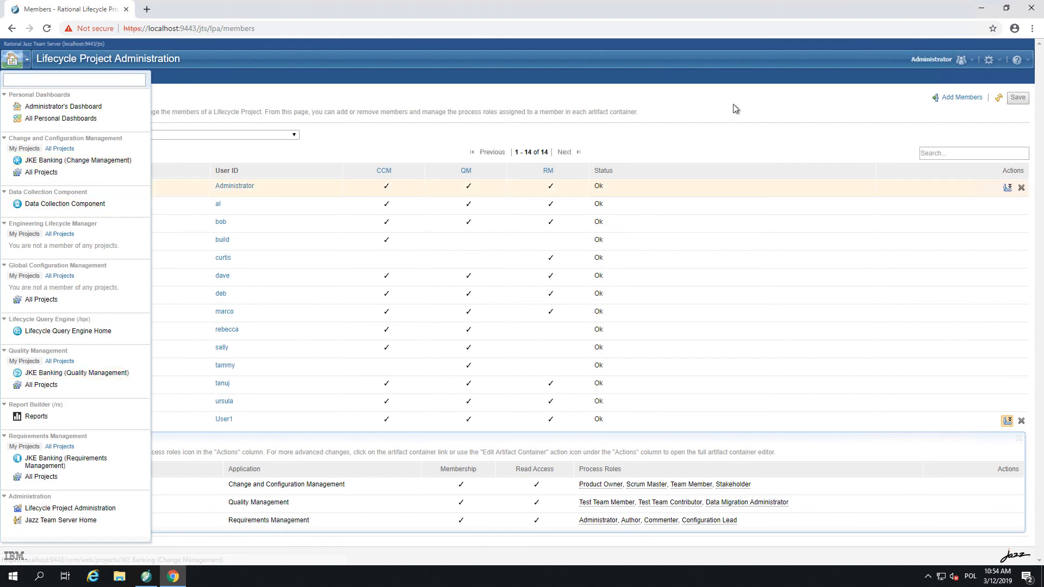
left_click(1002, 61)
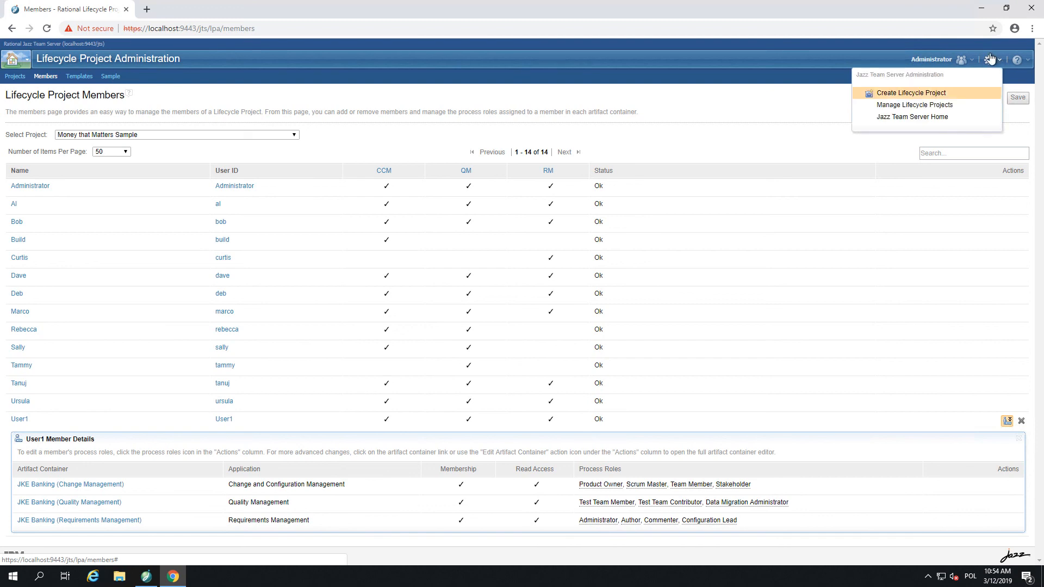
Choose Create Lifecycle Project from the administration menu.
left_click(906, 95)
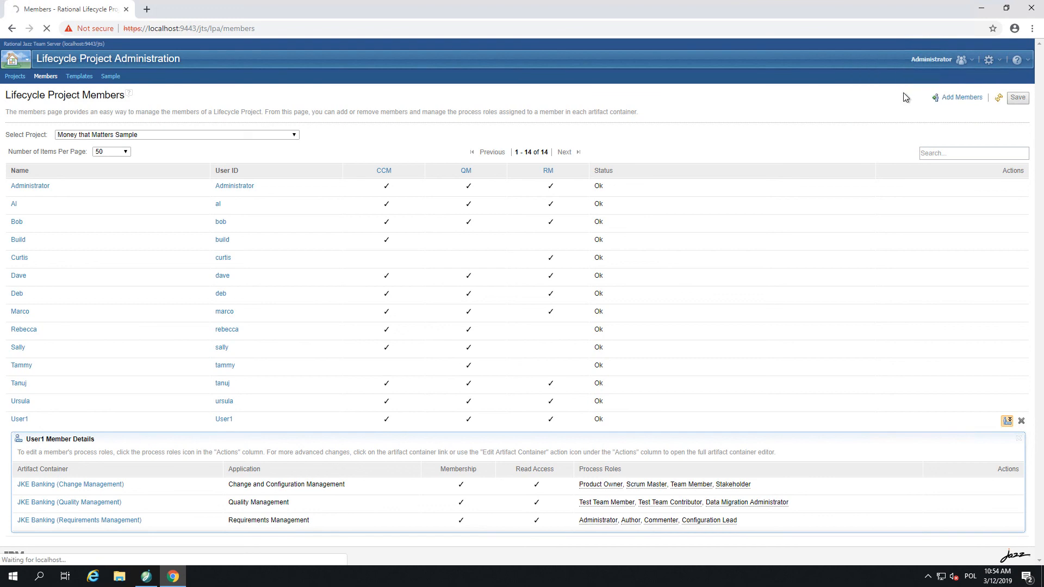